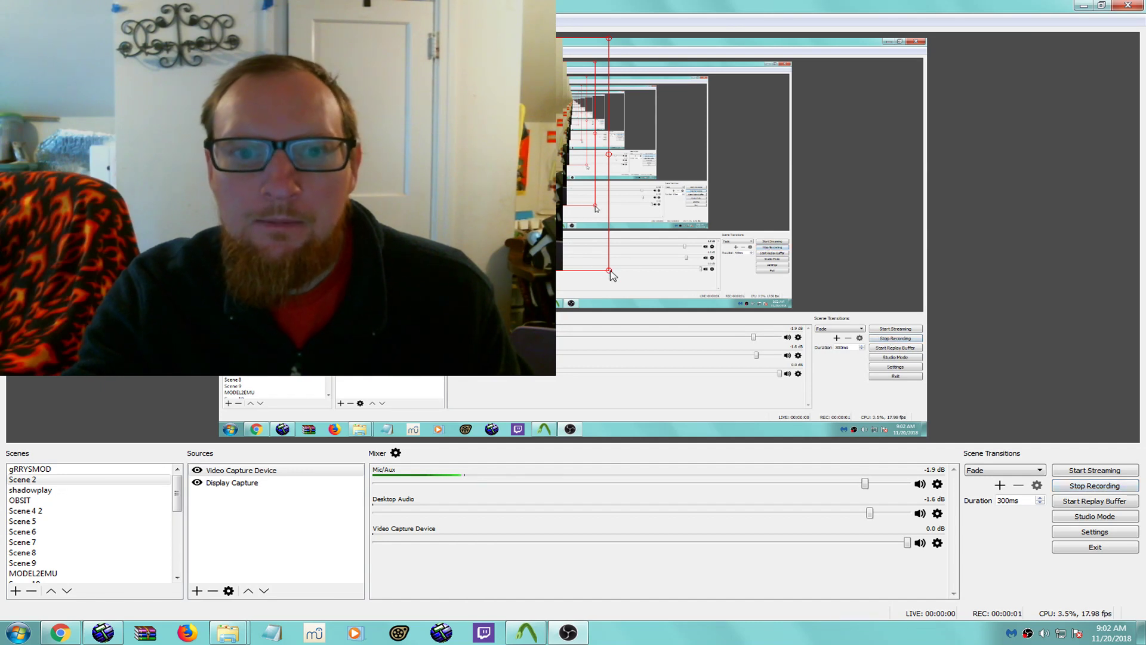
Step: Resize the webcam Video Capture Device overlay down to a thin box in the OBS preview, minimizing Chrome along the way
{"action": "left_click_drag", "start_coordinate": [612, 275], "coordinate": [655, 302]}
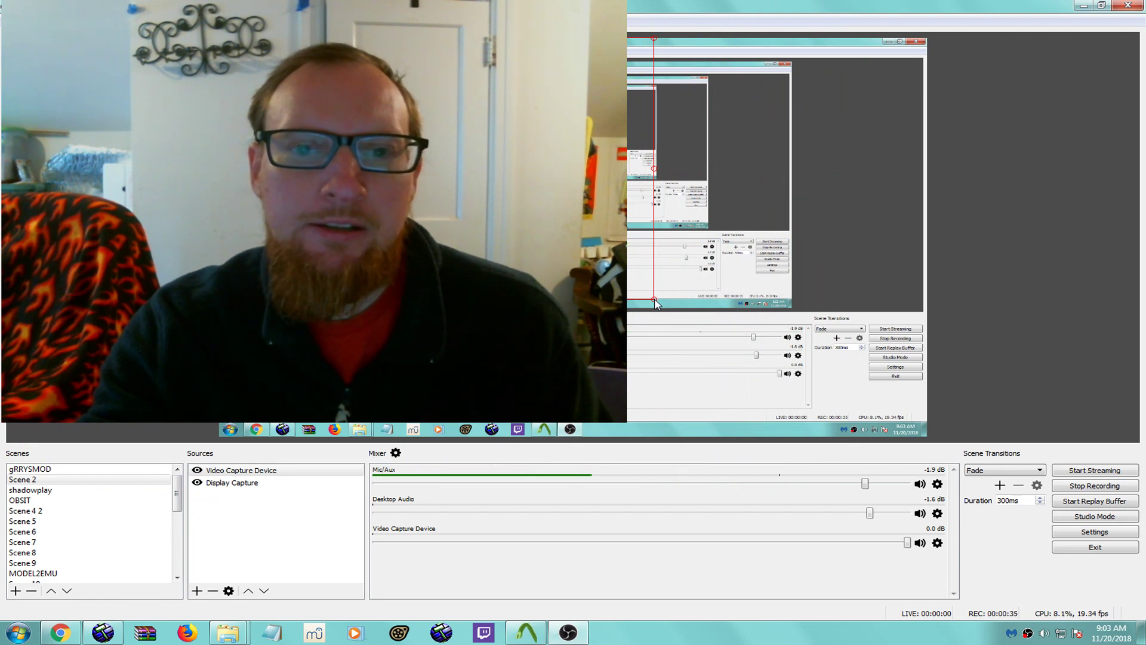
{"action": "left_click_drag", "start_coordinate": [655, 302], "coordinate": [540, 229]}
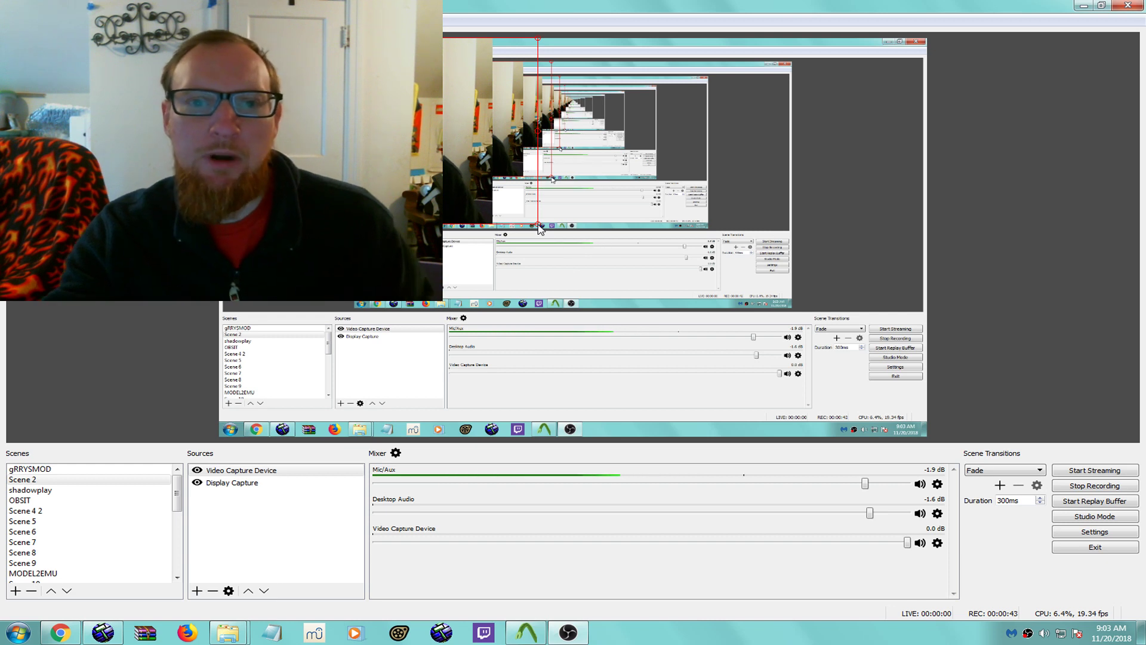
{"action": "left_click_drag", "start_coordinate": [540, 228], "coordinate": [533, 220]}
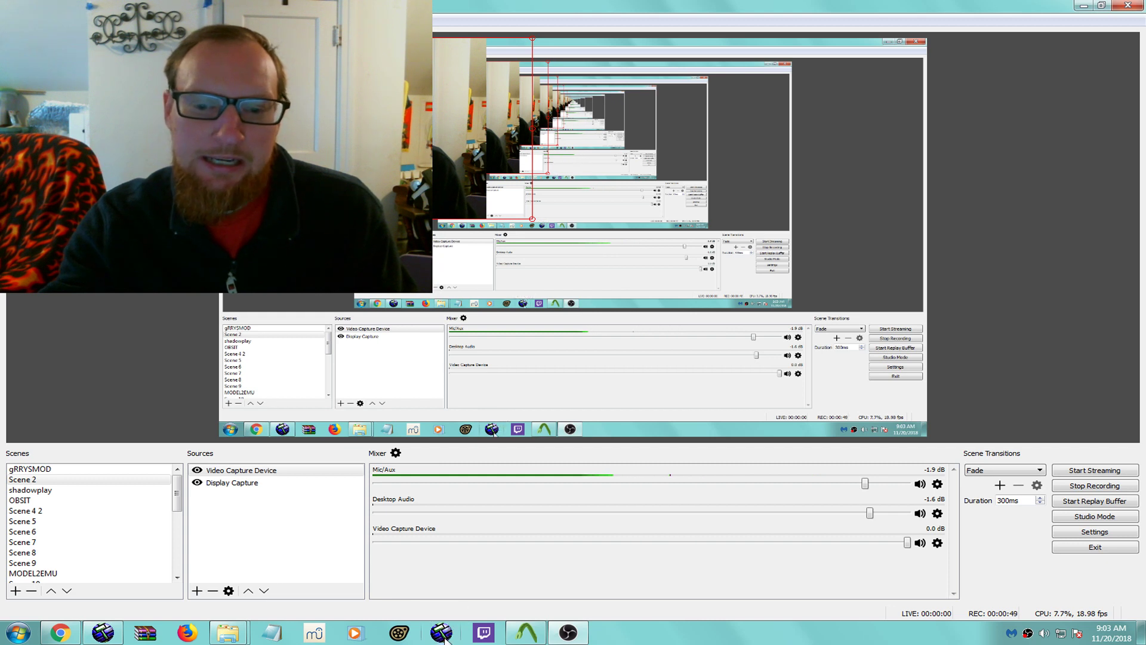
{"action": "left_click", "coordinate": [78, 631]}
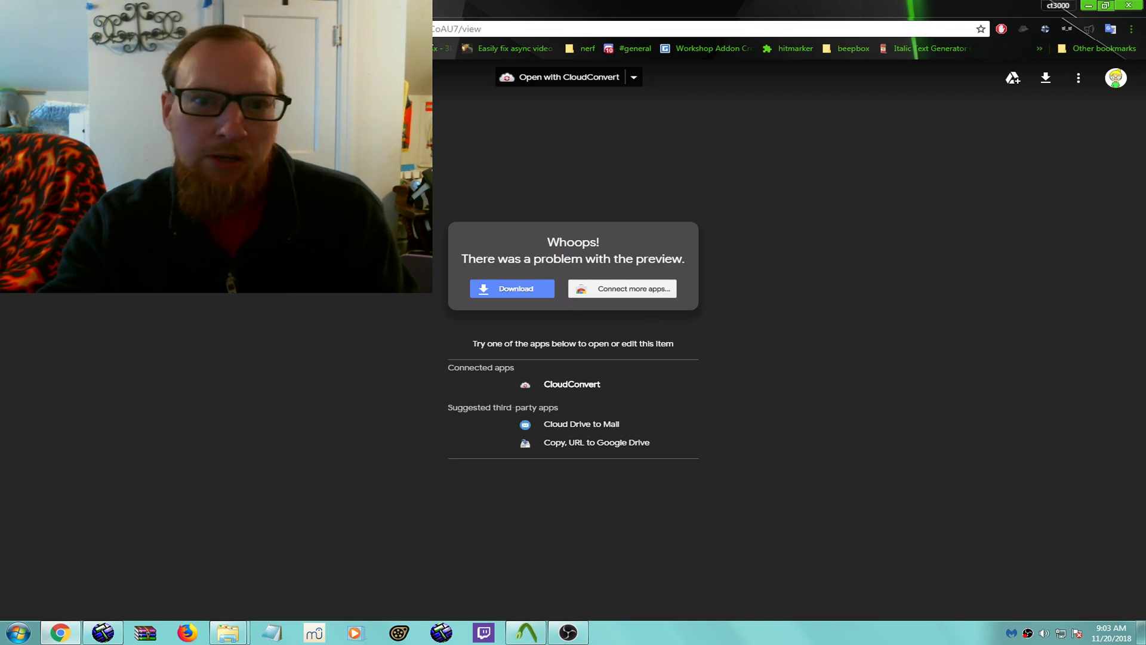
{"action": "left_click", "coordinate": [1090, 7]}
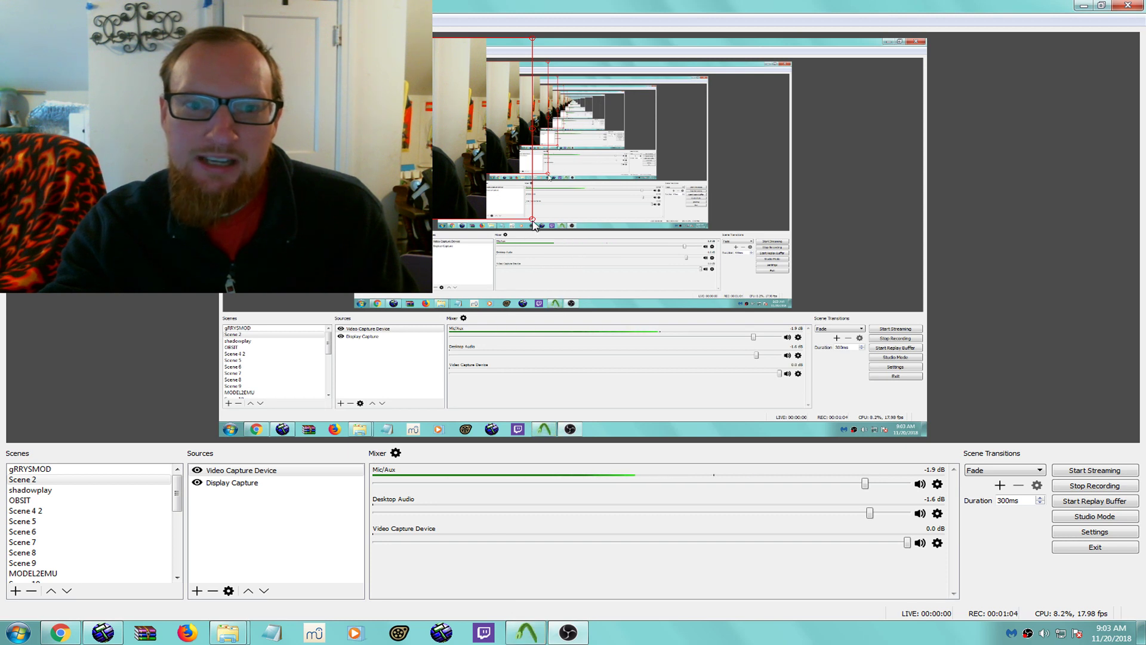
{"action": "left_click_drag", "start_coordinate": [18, 268], "coordinate": [141, 228]}
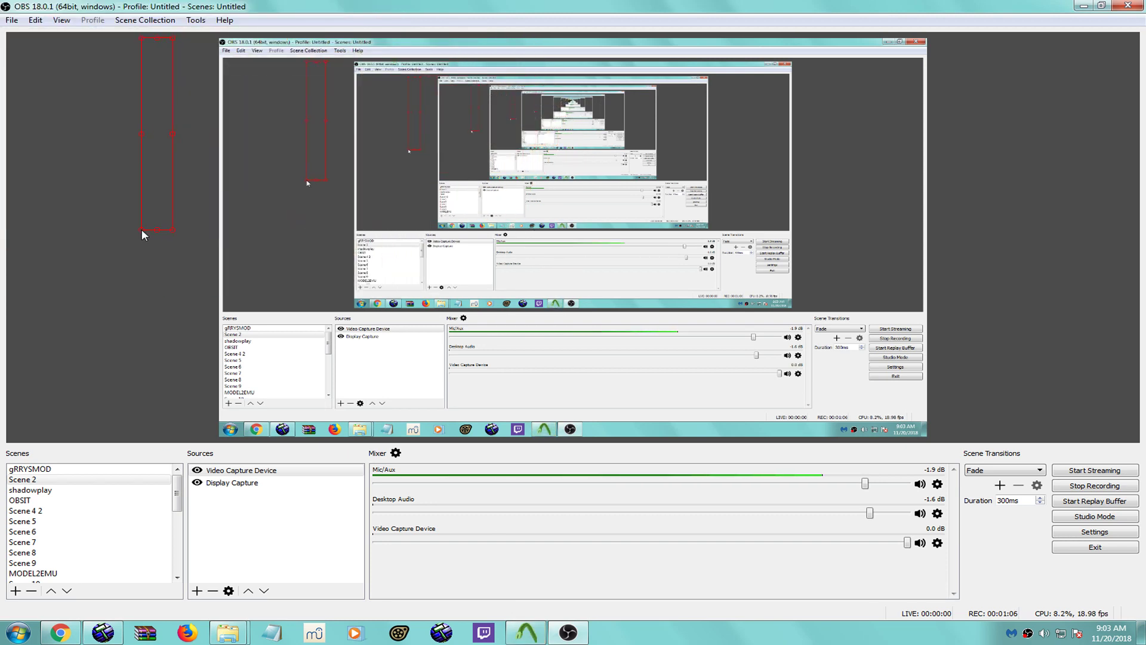
Step: Decompile appartmentprops\tv.mdl in Crowbar into H:\Dad\ch5mods, then bring the Dad folder forward
{"action": "left_click", "coordinate": [526, 633]}
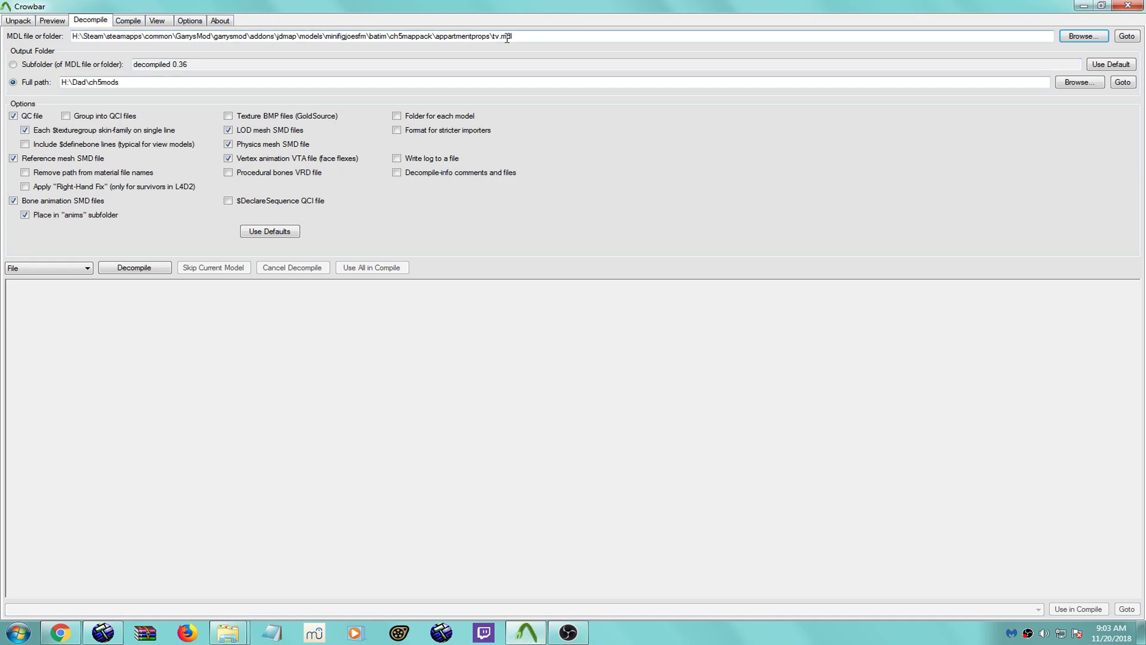
{"action": "left_click", "coordinate": [539, 36]}
{"action": "left_click", "coordinate": [1083, 37]}
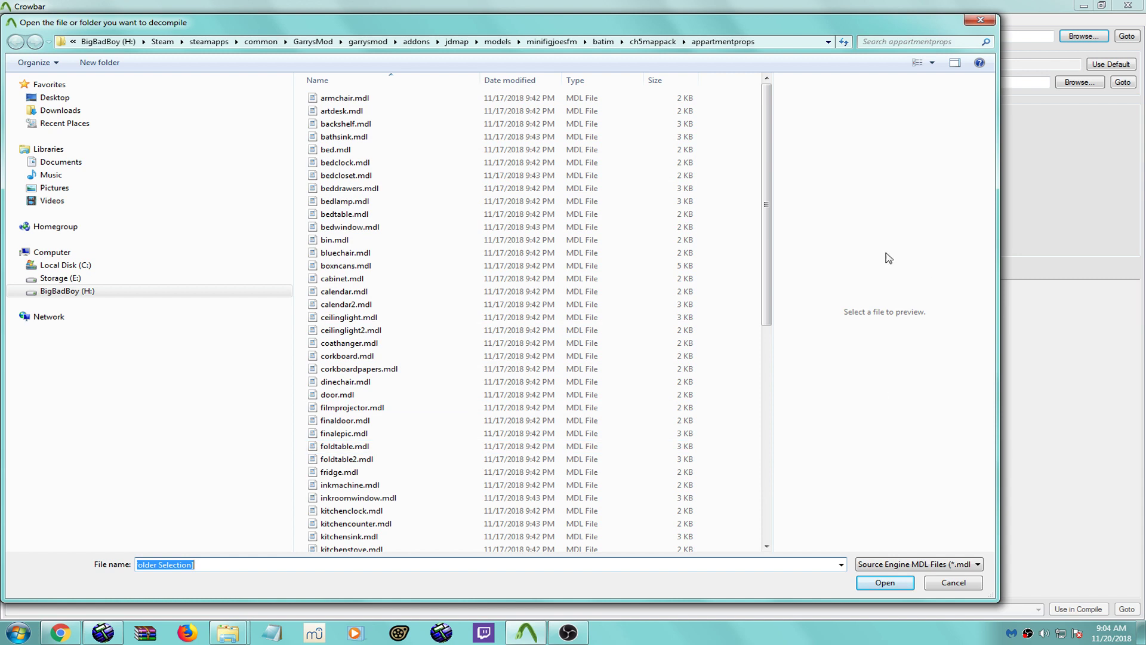
{"action": "mouse_move", "coordinate": [766, 256]}
{"action": "left_mouse_down"}
{"action": "mouse_move", "coordinate": [766, 300]}
{"action": "mouse_move", "coordinate": [766, 250]}
{"action": "left_mouse_up"}
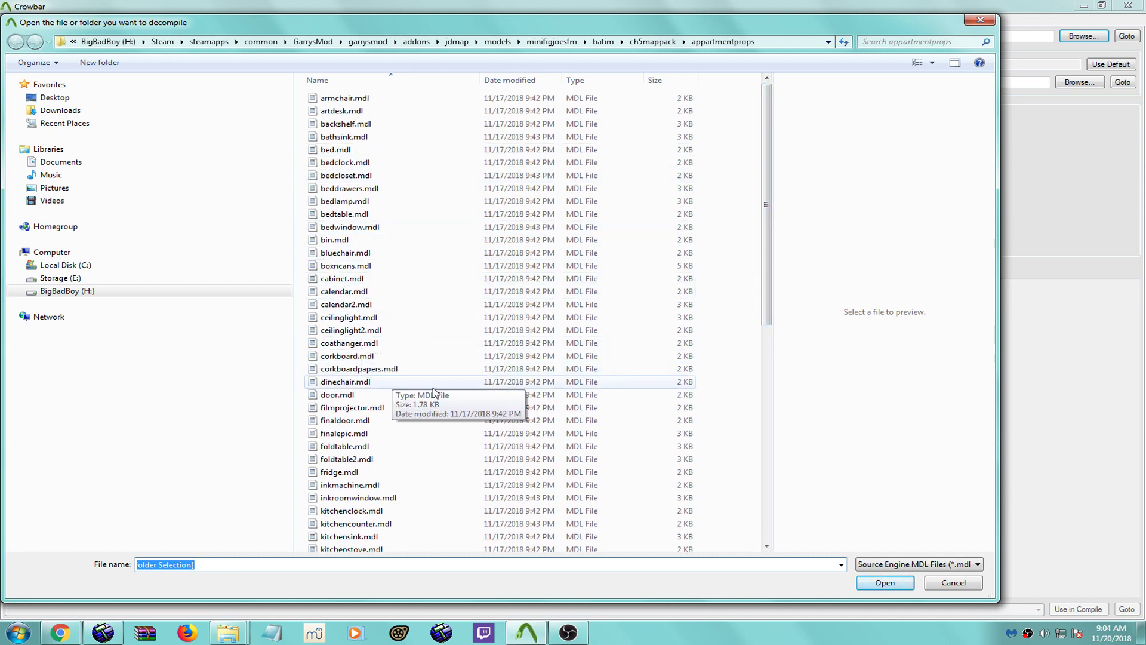
{"action": "left_click_drag", "start_coordinate": [766, 225], "coordinate": [746, 477]}
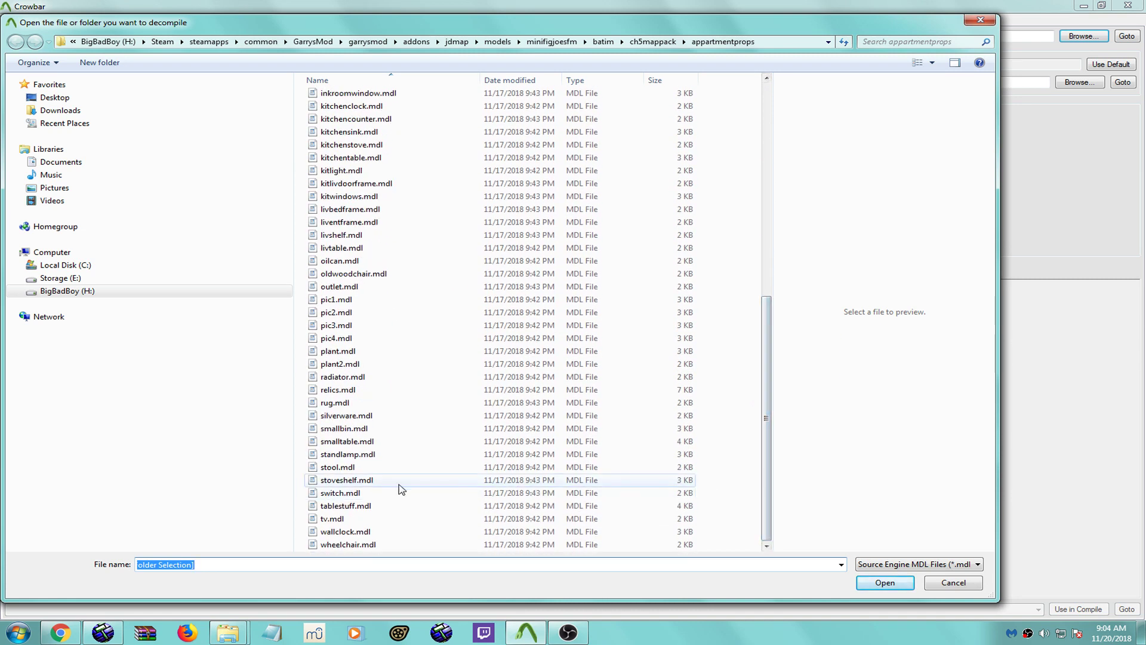
{"action": "double_click", "coordinate": [348, 520]}
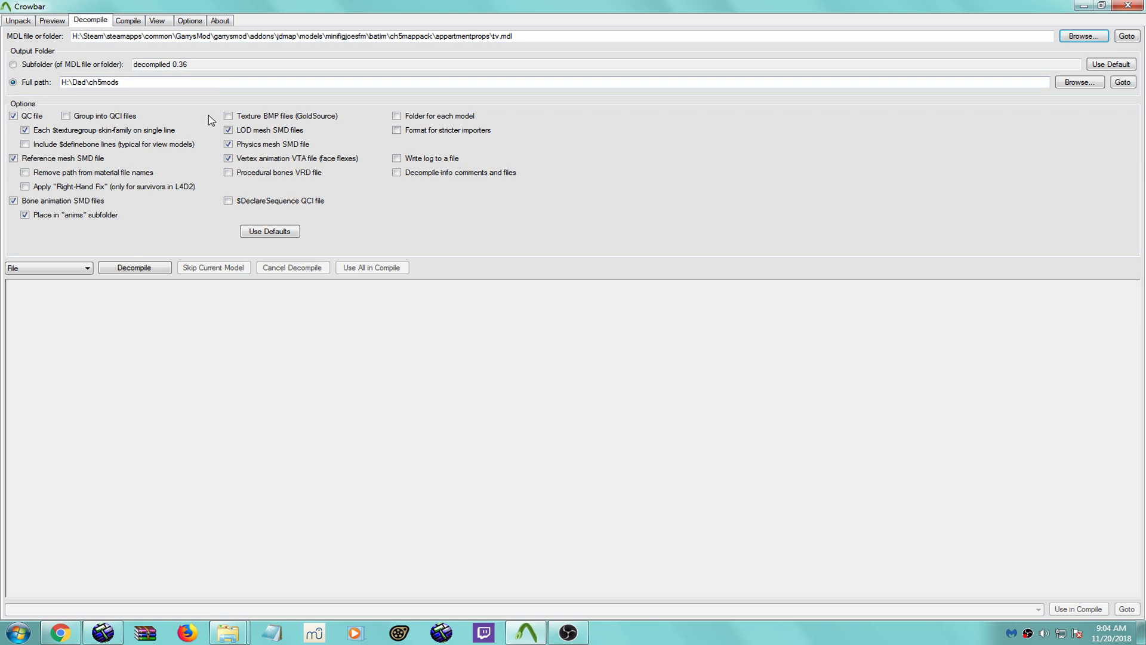
{"action": "left_click", "coordinate": [137, 270]}
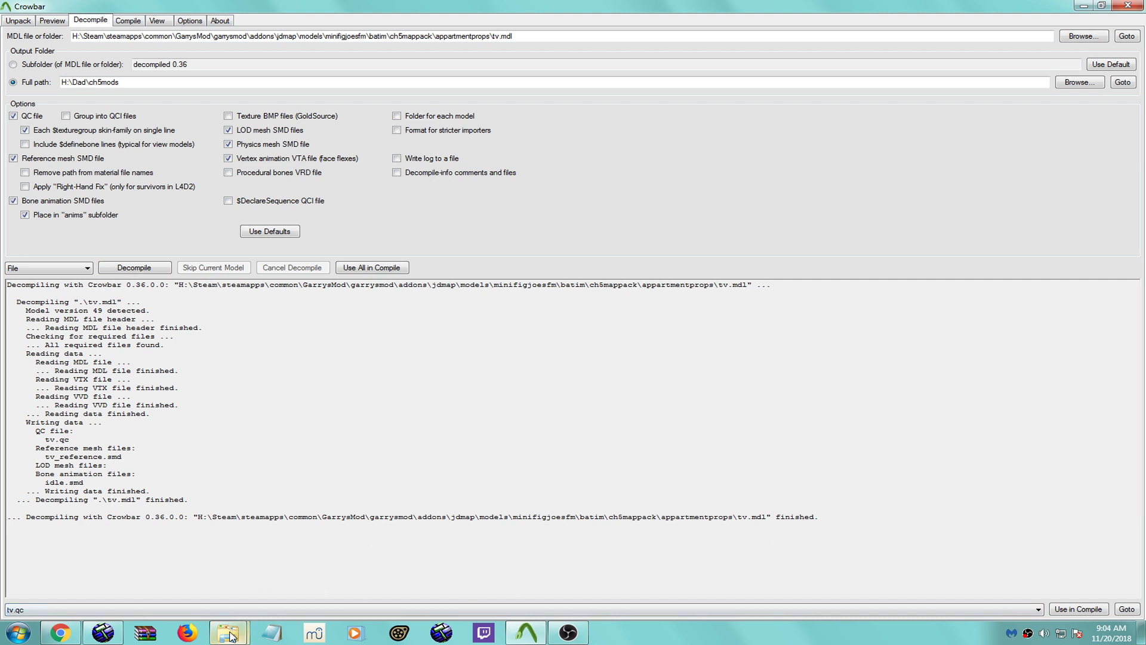
{"action": "mouse_move", "coordinate": [232, 632]}
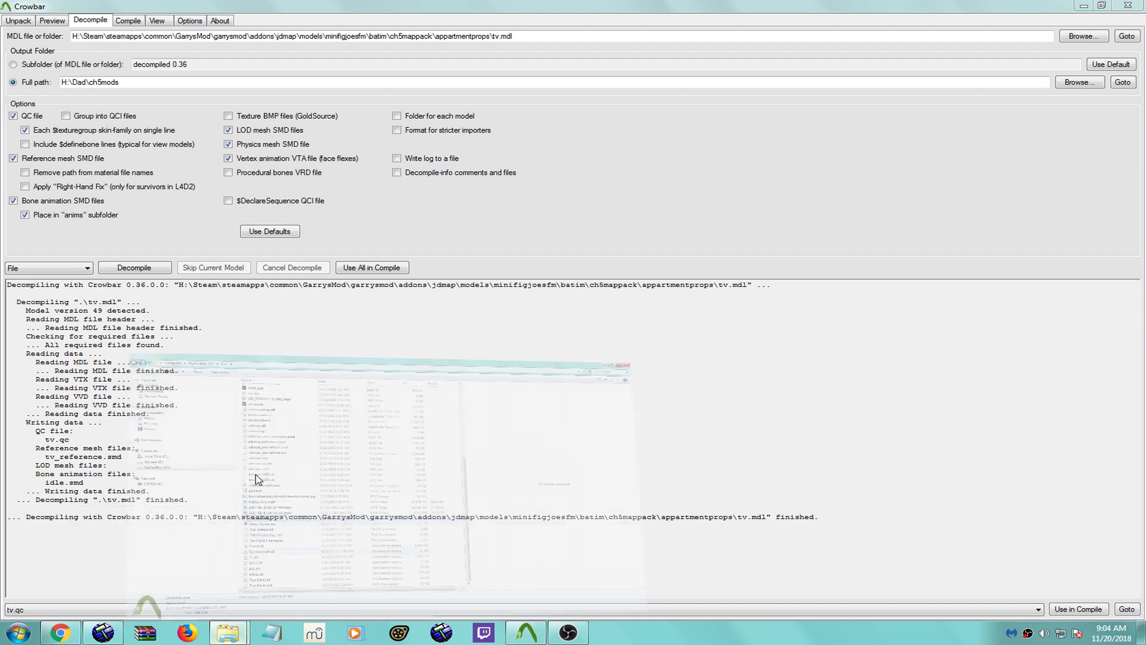
{"action": "left_click", "coordinate": [155, 568]}
Step: Open the ch5mods folder inside Dad and open tv.qc in the text editor
{"action": "left_click_drag", "start_coordinate": [736, 254], "coordinate": [736, 74]}
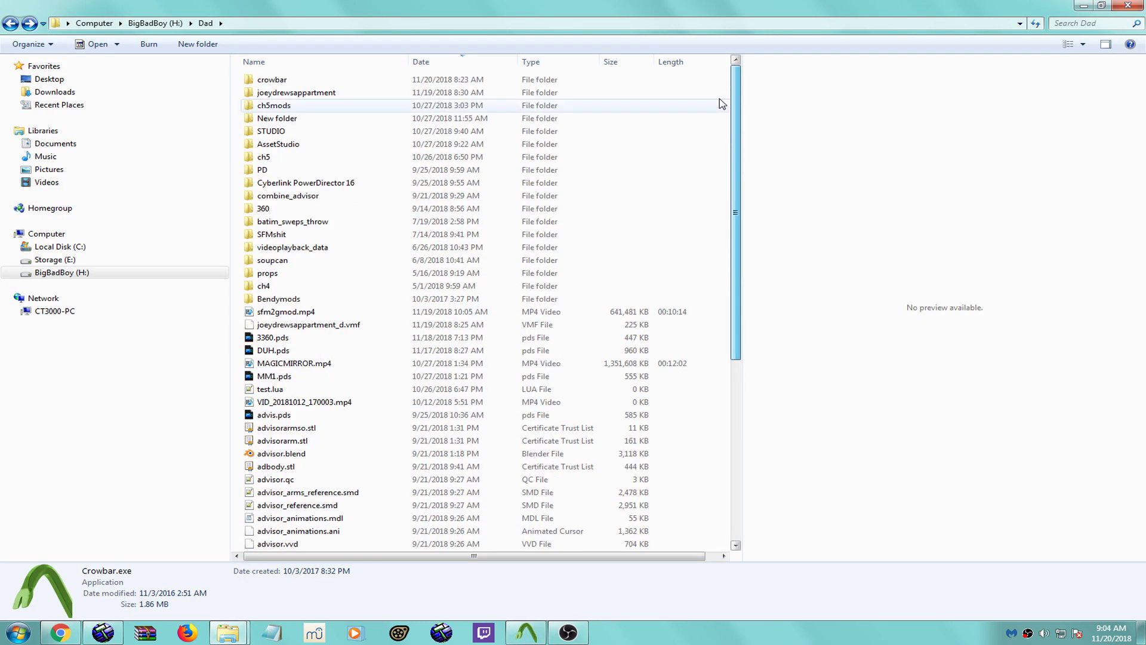
{"action": "double_click", "coordinate": [295, 106]}
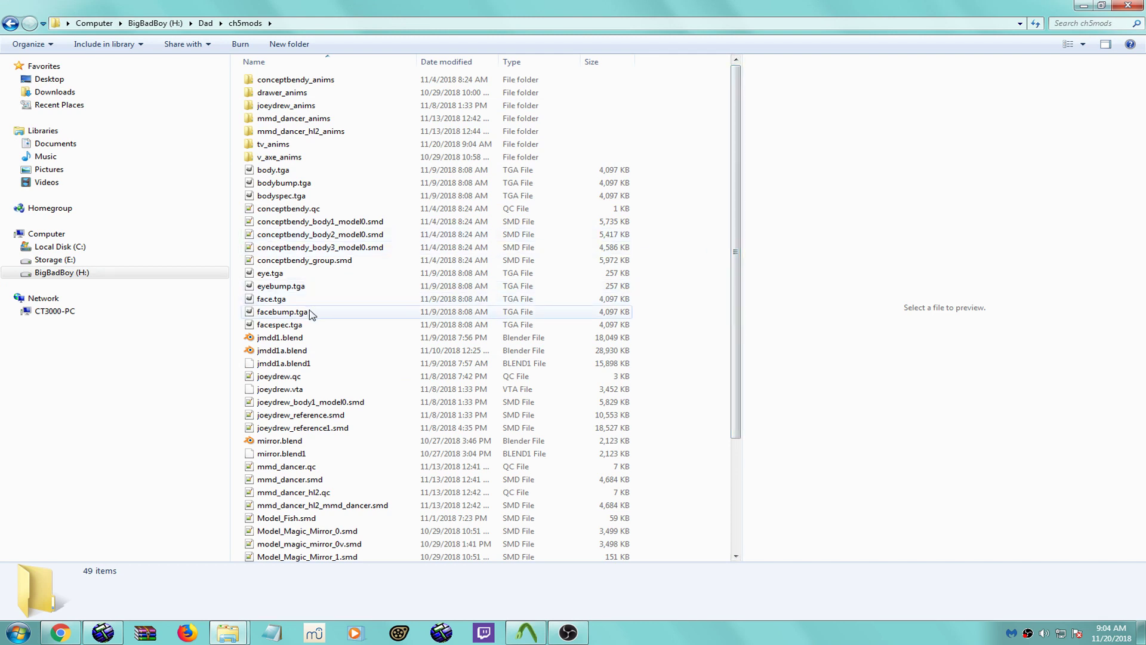
{"action": "left_click_drag", "start_coordinate": [738, 267], "coordinate": [738, 376]}
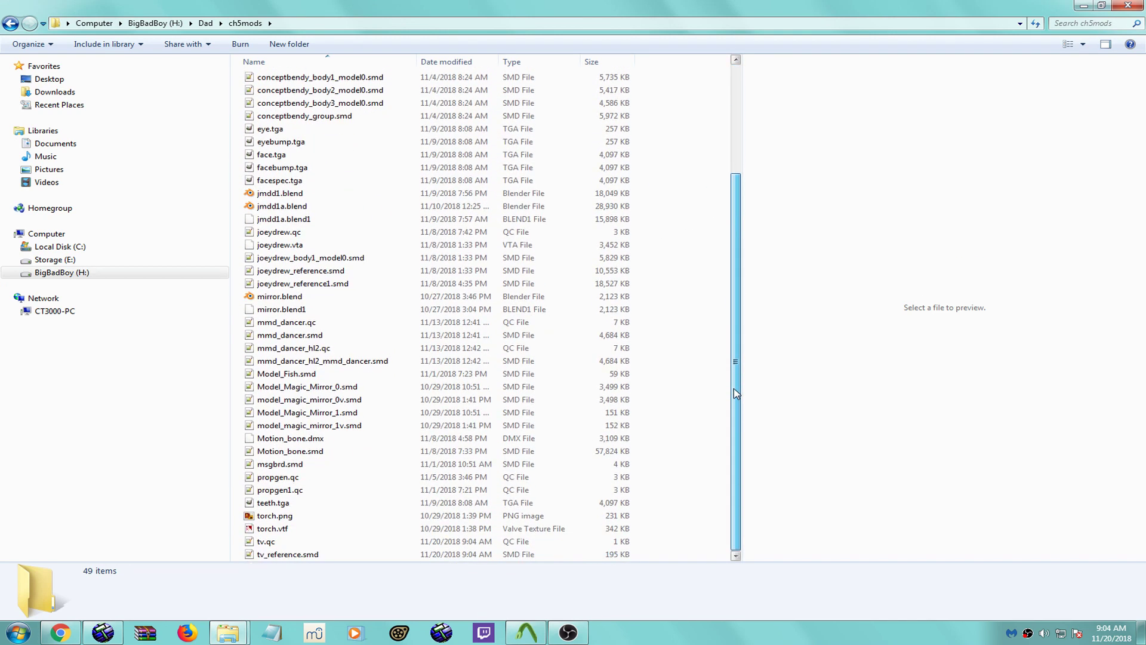
{"action": "left_click", "coordinate": [272, 542]}
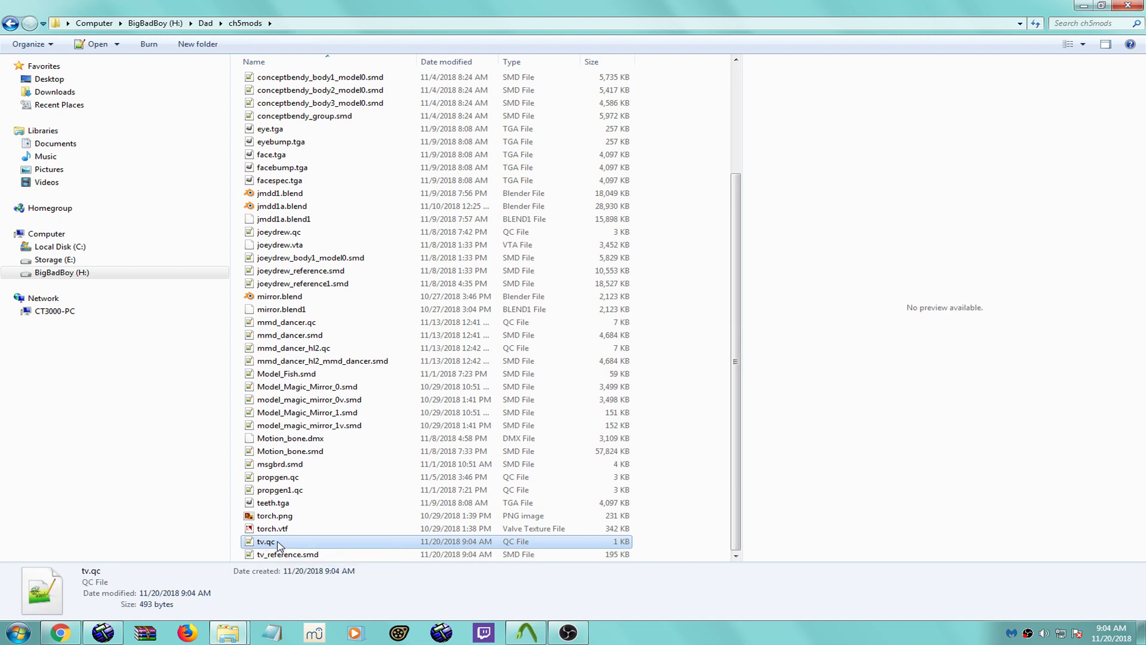
{"action": "double_click", "coordinate": [278, 545]}
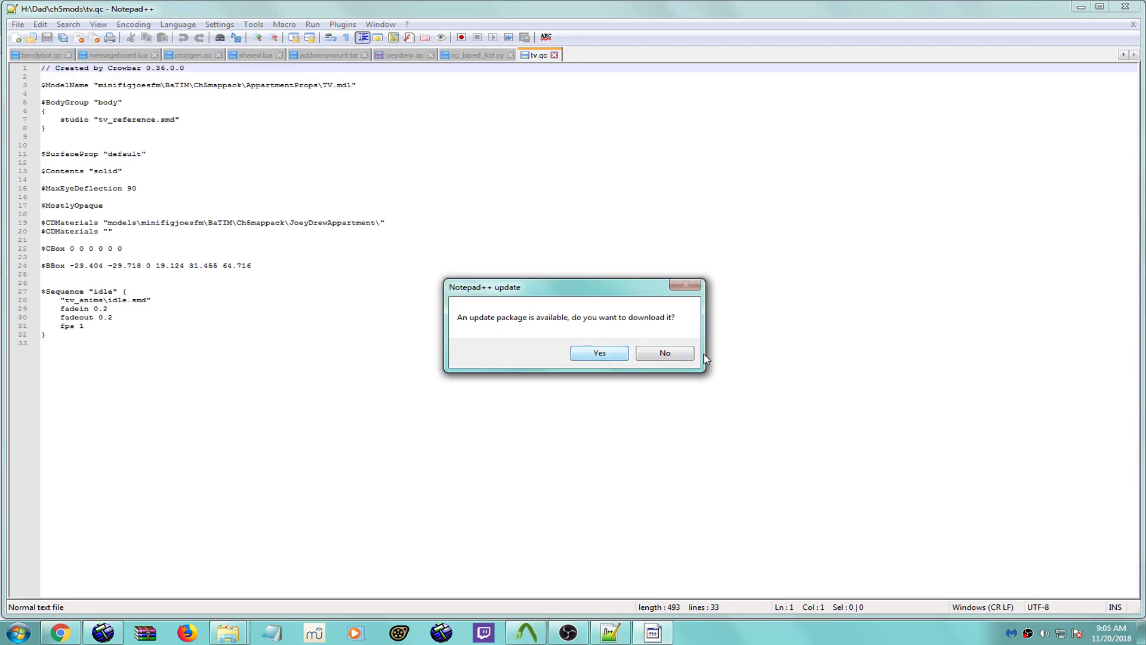
Step: Decline the Notepad++ update and review tv.qc's lines 3–19, including the materials path
{"action": "left_click", "coordinate": [663, 352]}
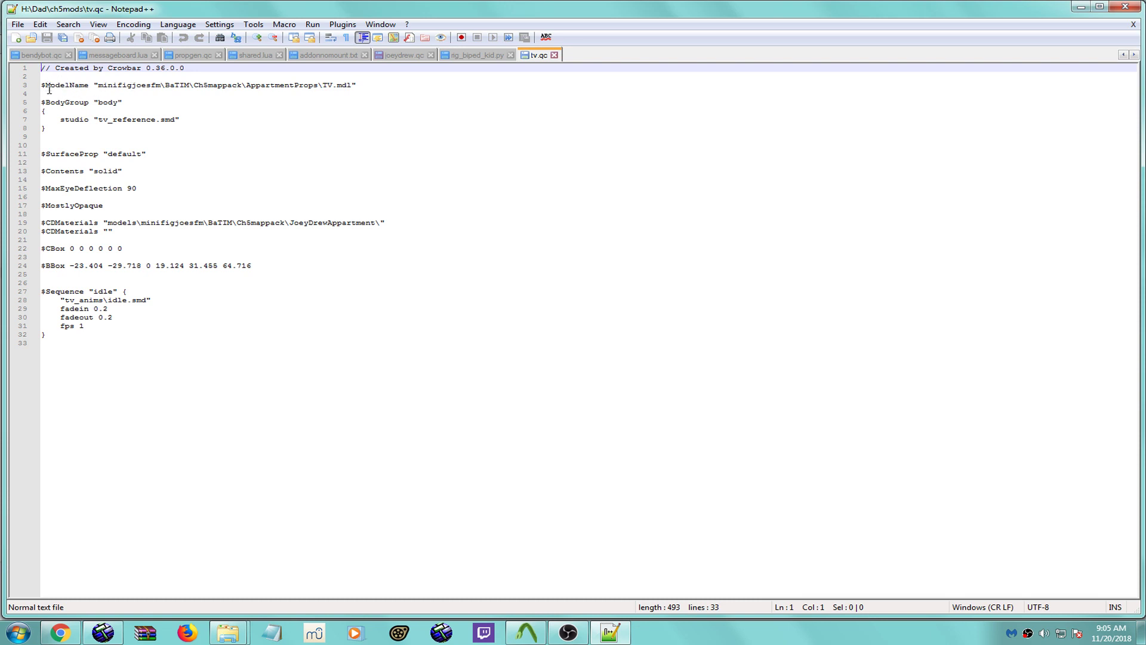
{"action": "left_click_drag", "start_coordinate": [97, 87], "coordinate": [243, 136]}
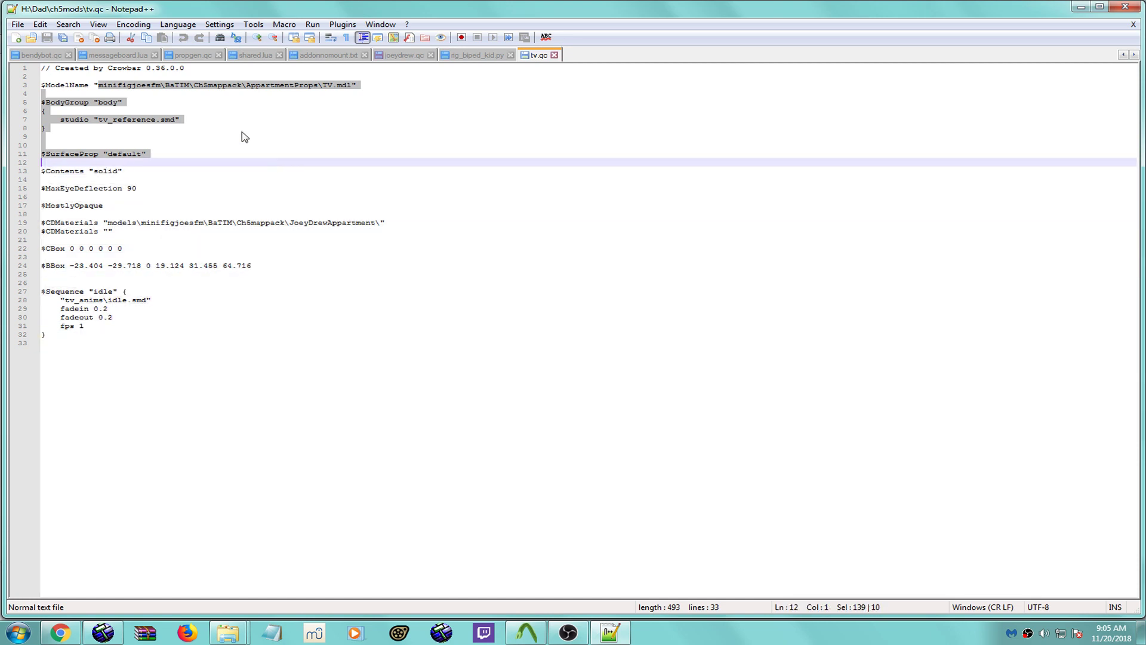
{"action": "left_click", "coordinate": [243, 123]}
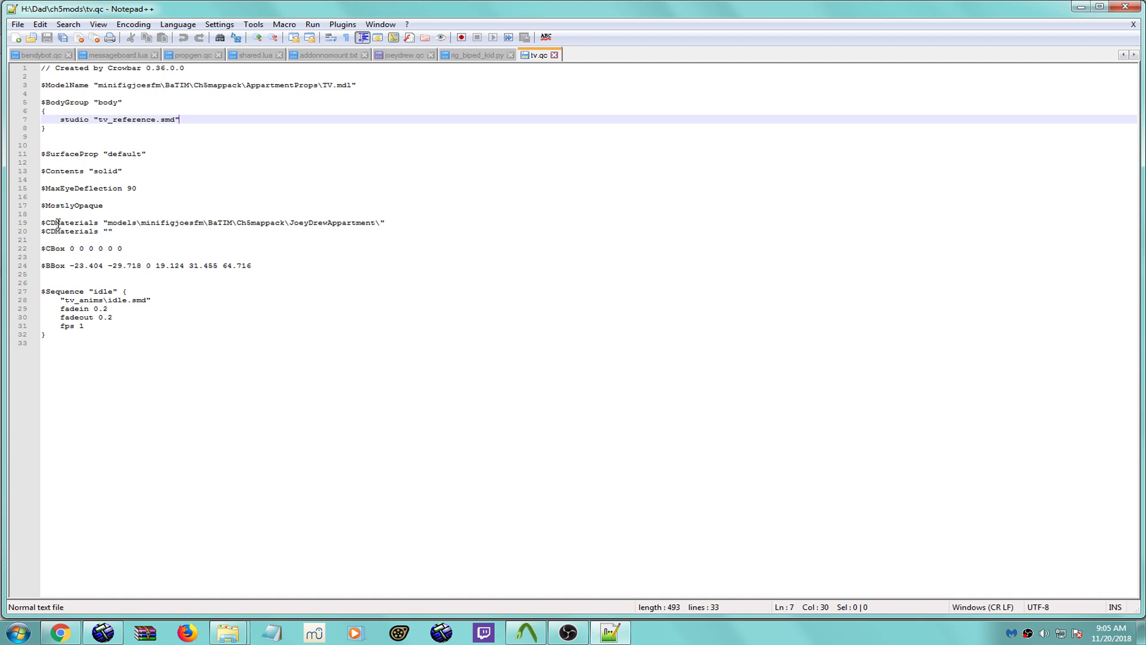
{"action": "left_click_drag", "start_coordinate": [64, 222], "coordinate": [376, 224]}
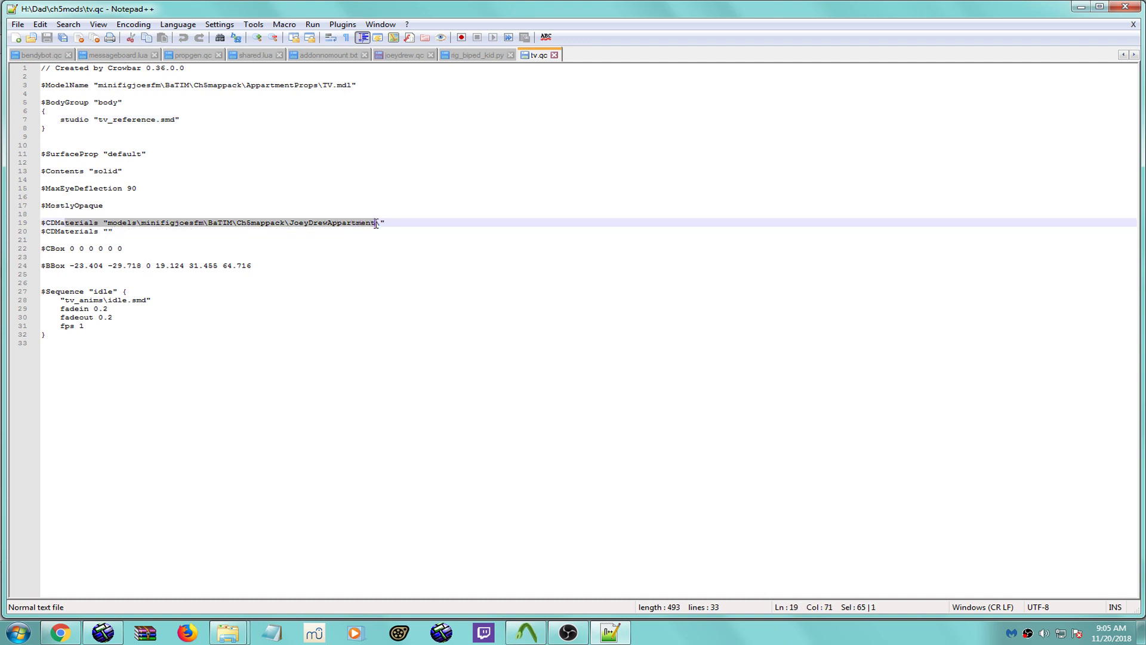
{"action": "left_click", "coordinate": [289, 223]}
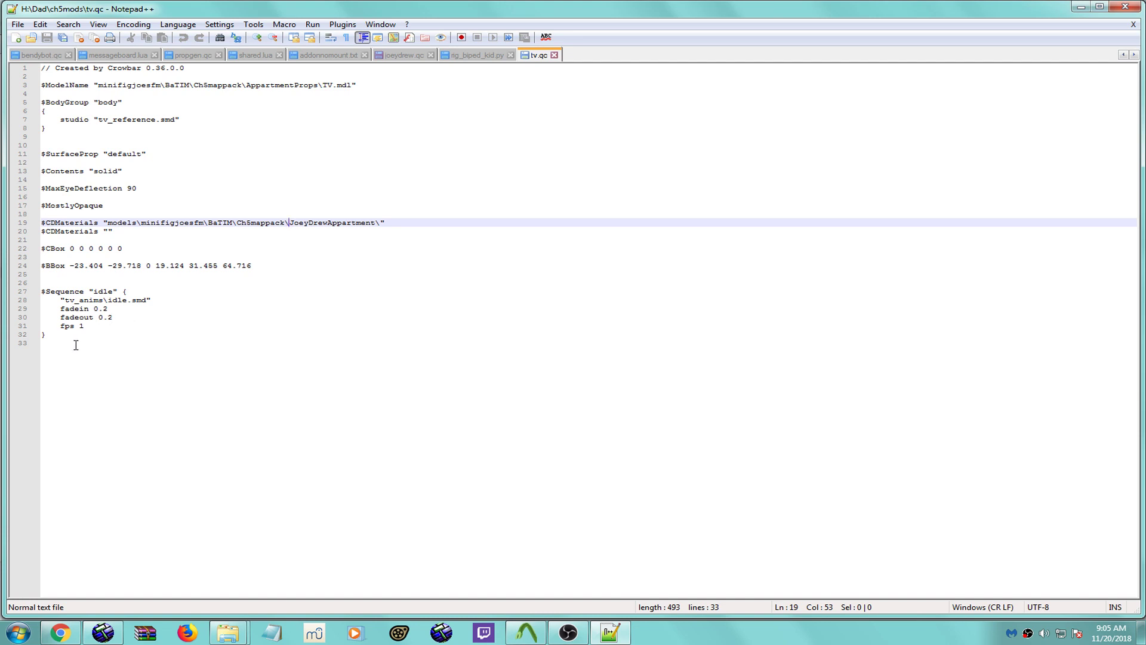
Step: Insert an empty line after the $BBox line in tv.qc and bring up propgen.qc for reference
{"action": "left_click", "coordinate": [69, 276]}
{"action": "key", "text": "Return"}
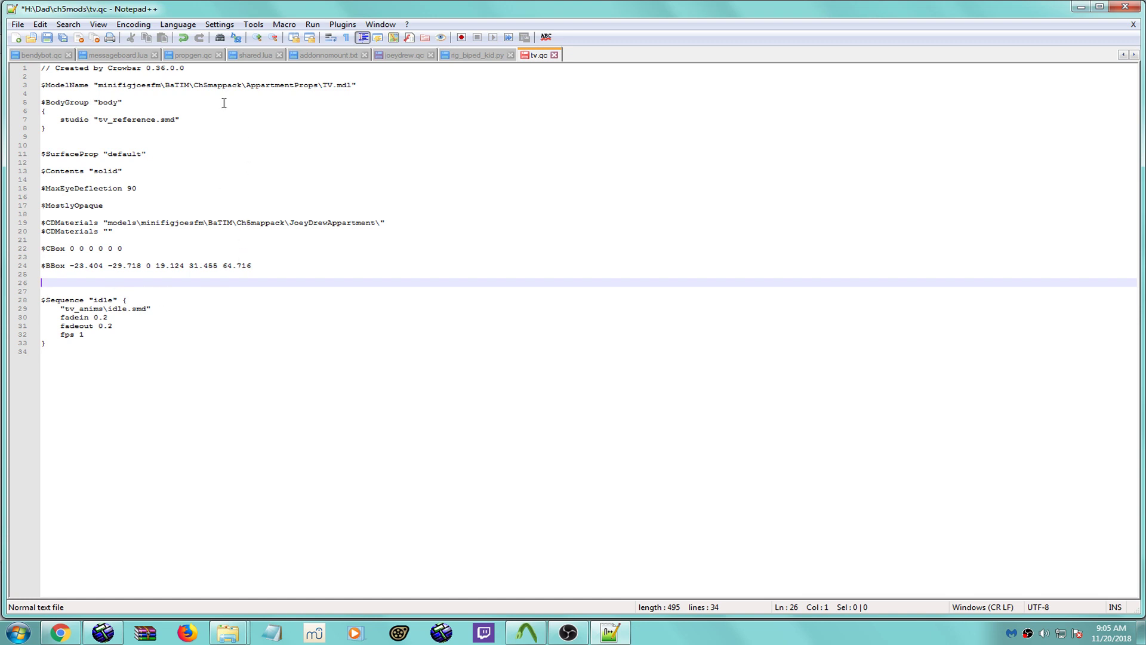
{"action": "left_click", "coordinate": [194, 55]}
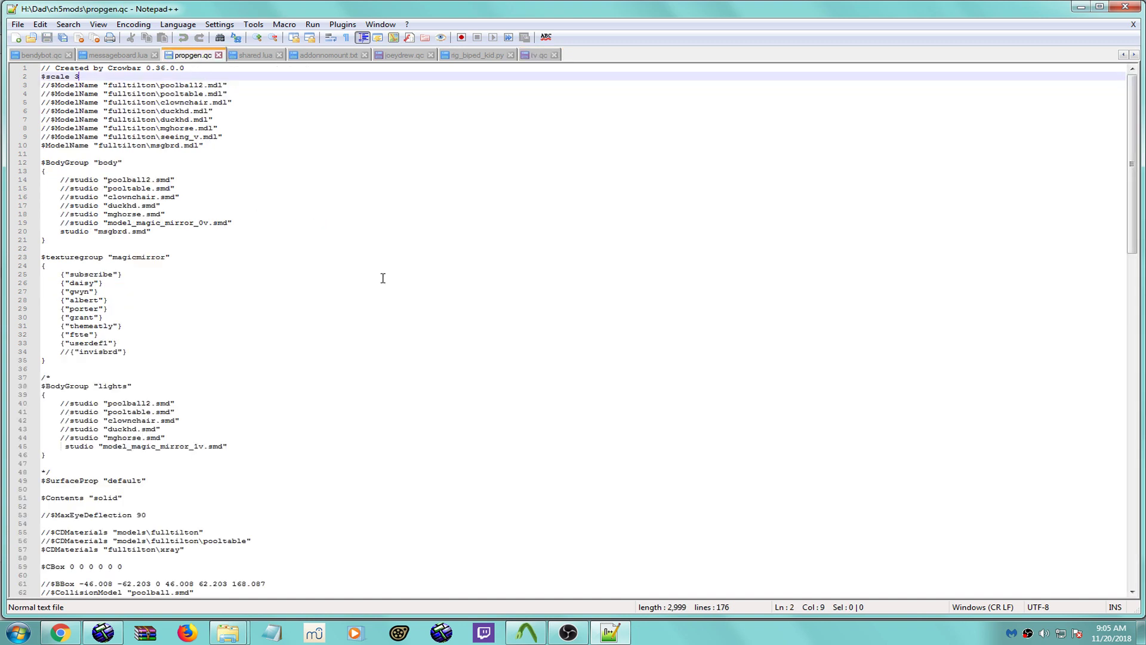
Step: Copy the $CollisionModel block from propgen.qc and paste it into tv.qc at line 26
{"action": "left_click_drag", "start_coordinate": [1132, 161], "coordinate": [1144, 391]}
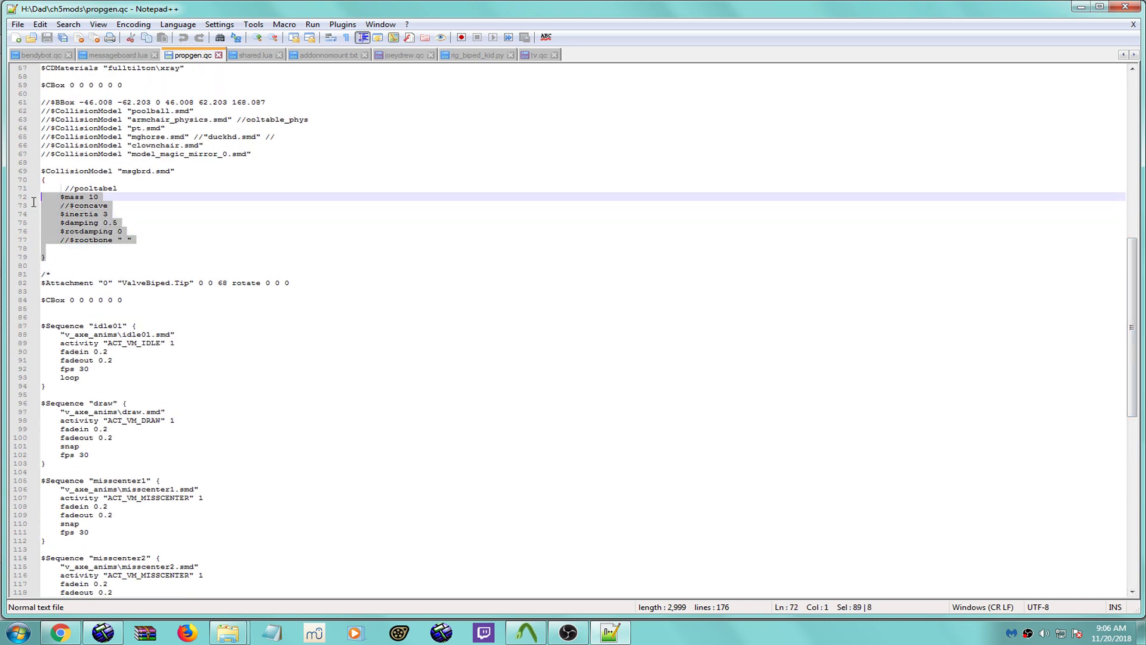
{"action": "left_click_drag", "start_coordinate": [34, 202], "coordinate": [36, 172]}
{"action": "right_click", "coordinate": [79, 189]}
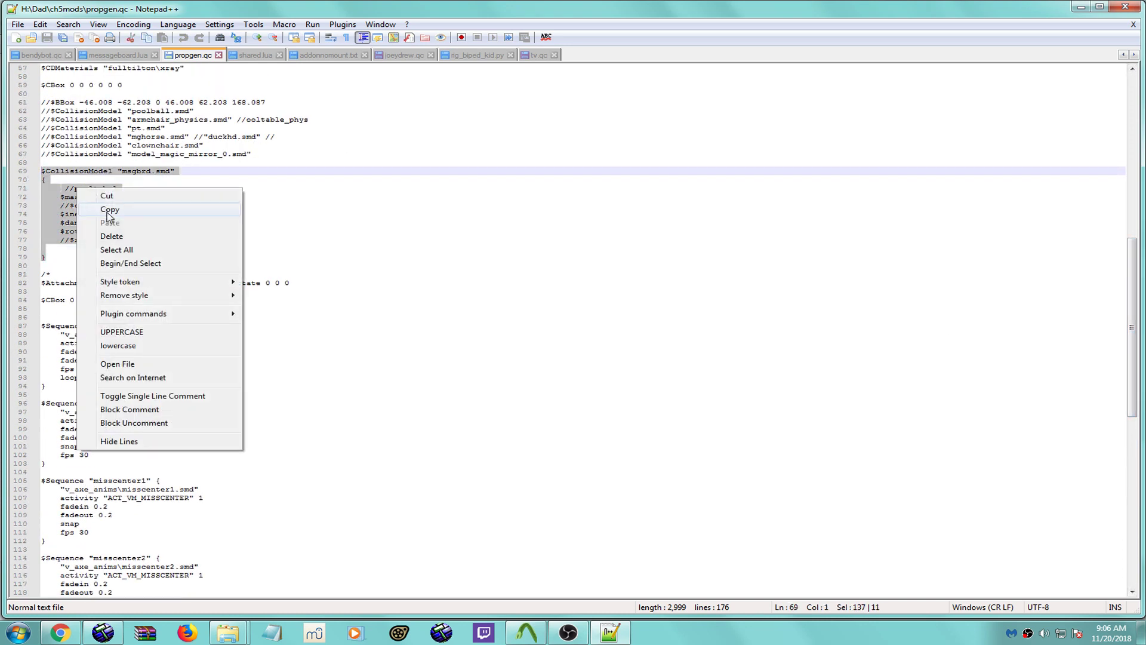
{"action": "left_click", "coordinate": [108, 210]}
{"action": "left_click", "coordinate": [535, 57]}
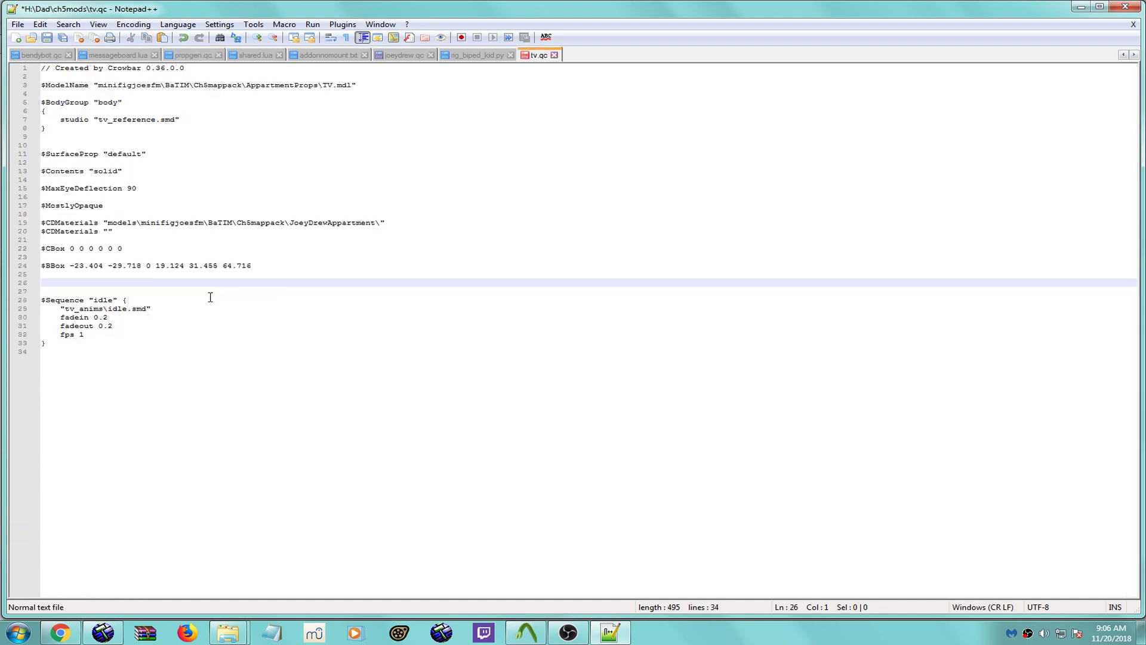
{"action": "right_click", "coordinate": [58, 282]}
{"action": "left_click", "coordinate": [110, 318]}
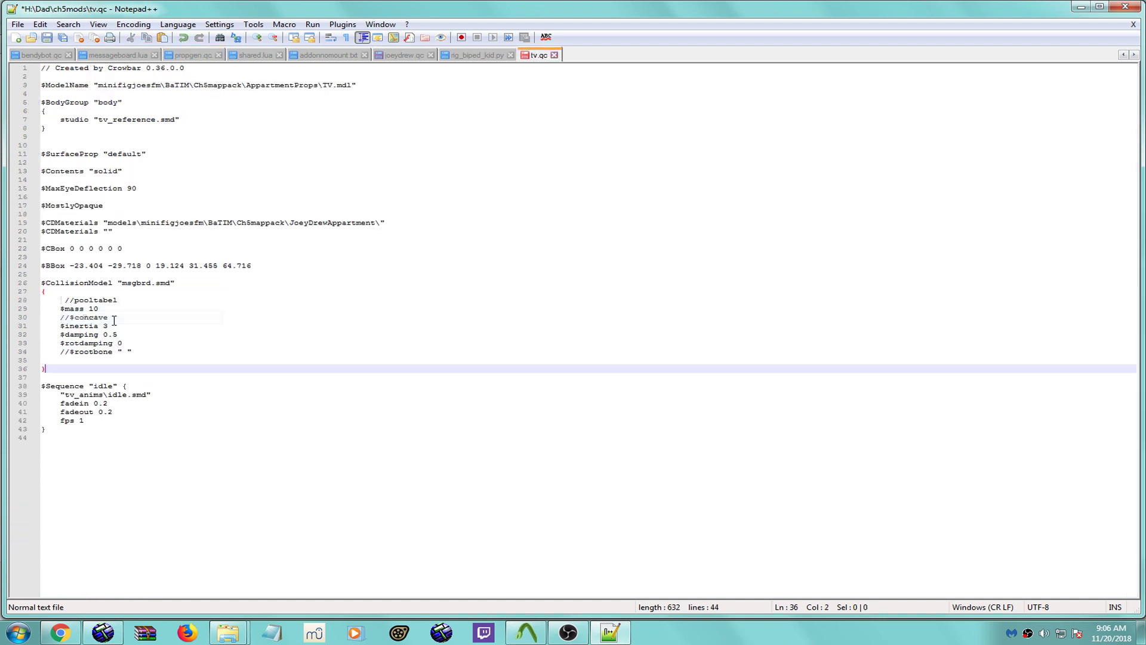
Step: Delete the leftover //pooltabel and //$concave comment lines from the pasted block
{"action": "left_click", "coordinate": [88, 299]}
{"action": "left_click_drag", "start_coordinate": [118, 299], "coordinate": [30, 301]}
{"action": "key", "text": "Delete"}
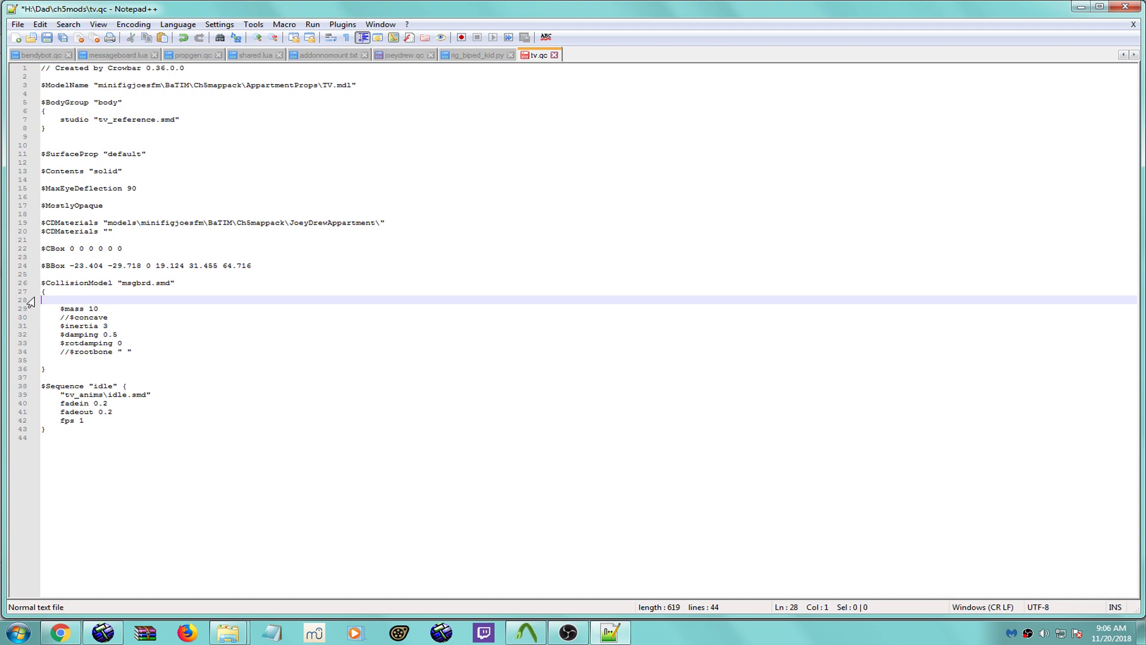
{"action": "left_click", "coordinate": [133, 319]}
{"action": "left_click_drag", "start_coordinate": [133, 320], "coordinate": [21, 321]}
{"action": "key", "text": "Delete"}
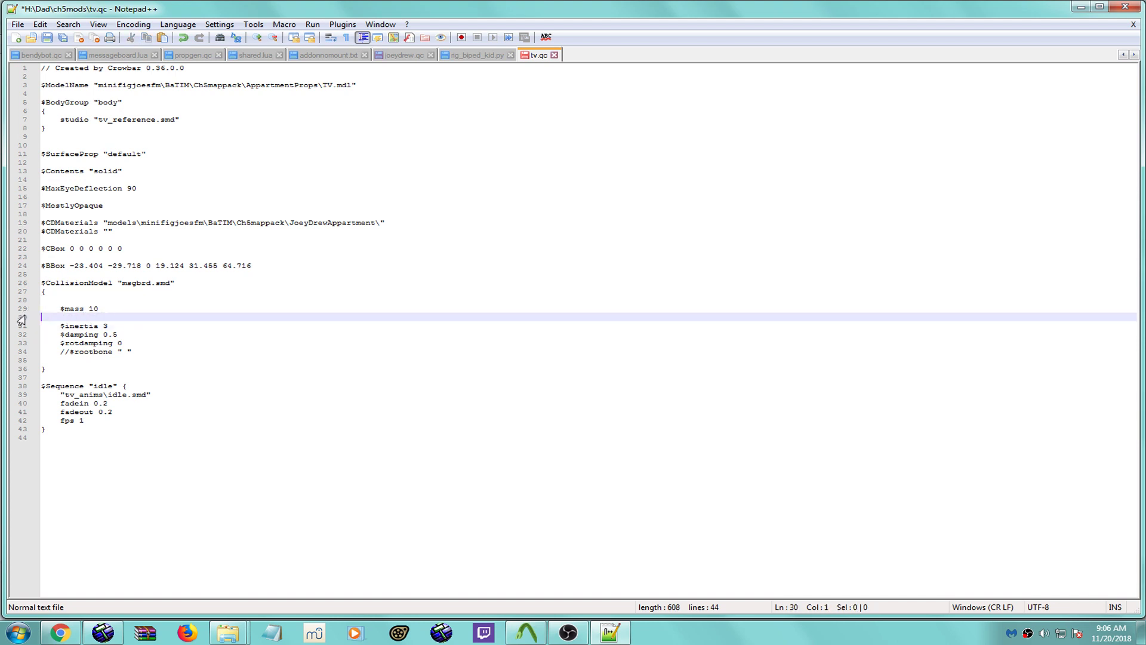
{"action": "key", "text": "BackSpace"}
{"action": "left_click_drag", "start_coordinate": [136, 344], "coordinate": [53, 343]}
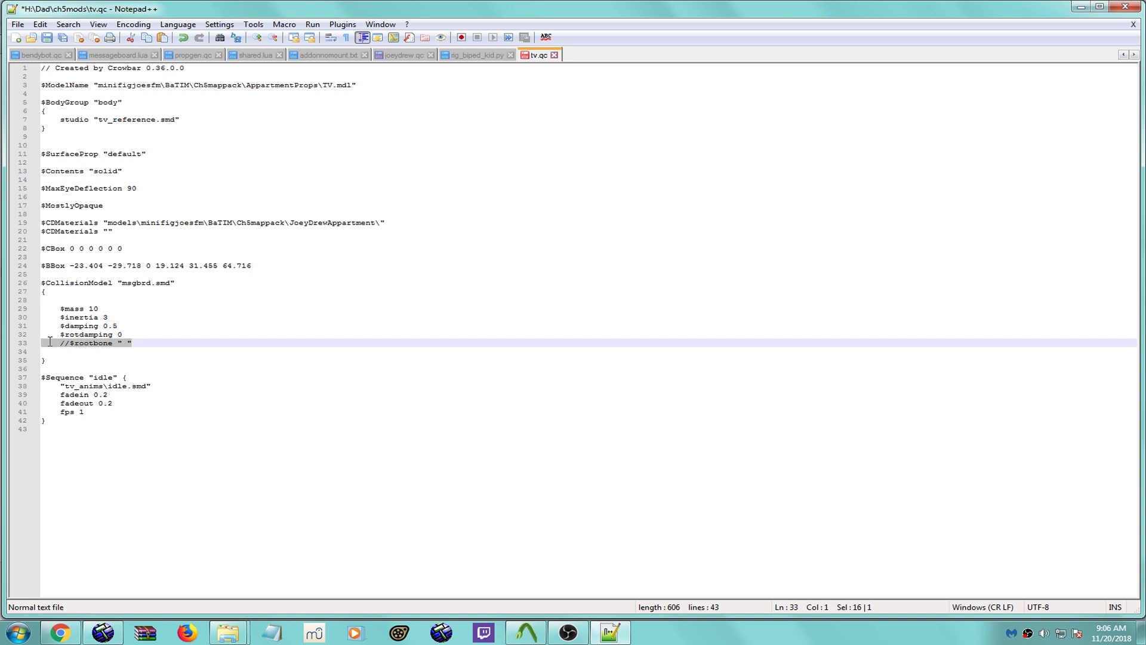
{"action": "left_click", "coordinate": [84, 343]}
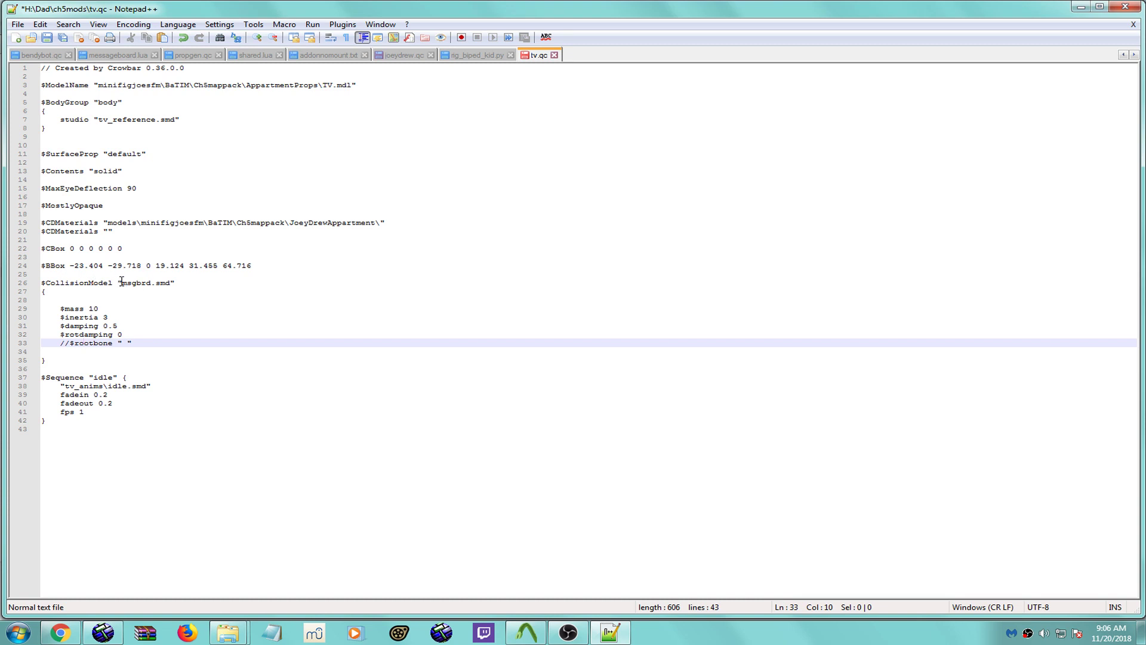
Step: Replace msgbrd with tv_reference as the collision mesh name and save tv.qc
{"action": "left_click_drag", "start_coordinate": [121, 283], "coordinate": [152, 286]}
{"action": "key", "text": "Delete"}
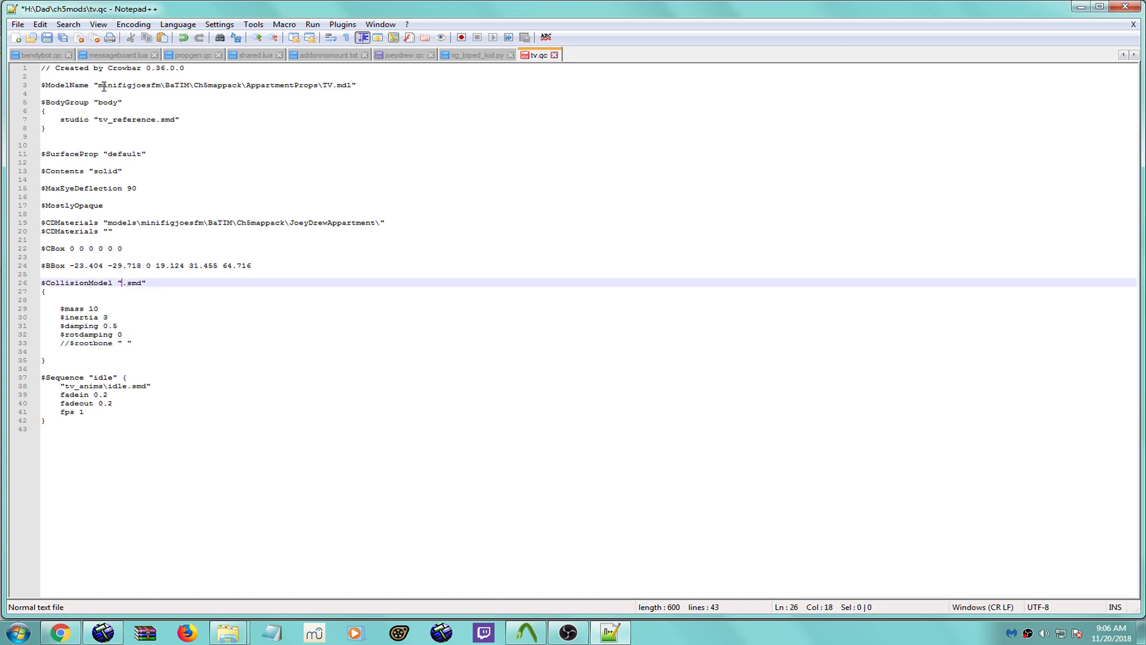
{"action": "left_click_drag", "start_coordinate": [100, 120], "coordinate": [157, 119]}
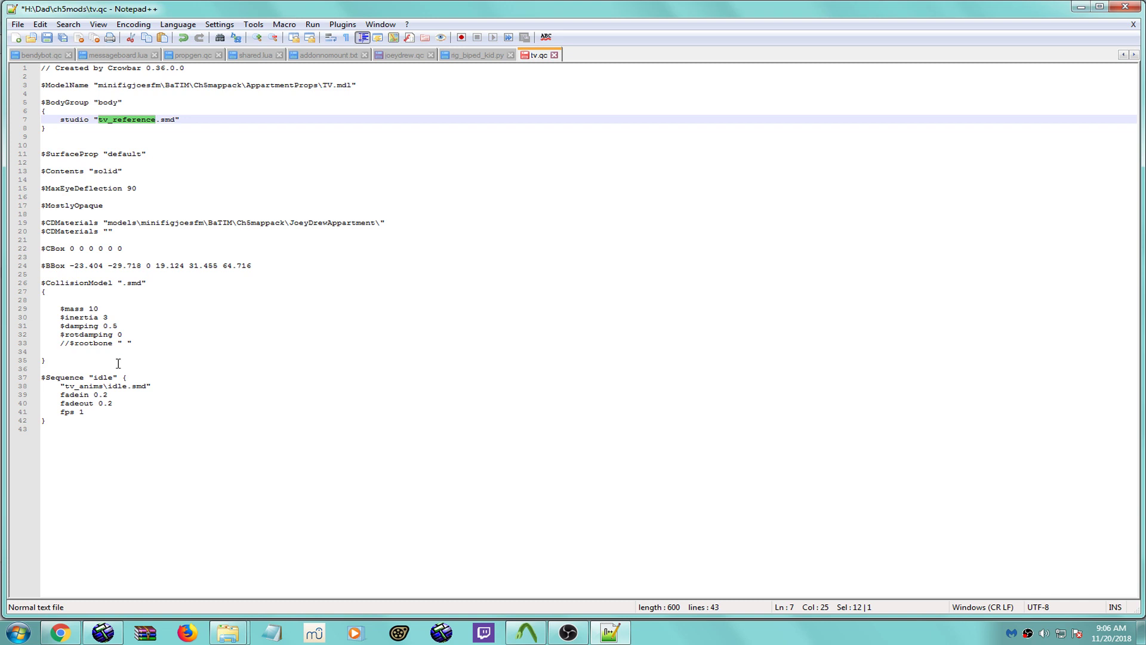
{"action": "left_click", "coordinate": [122, 284]}
{"action": "key", "text": "ctrl+v"}
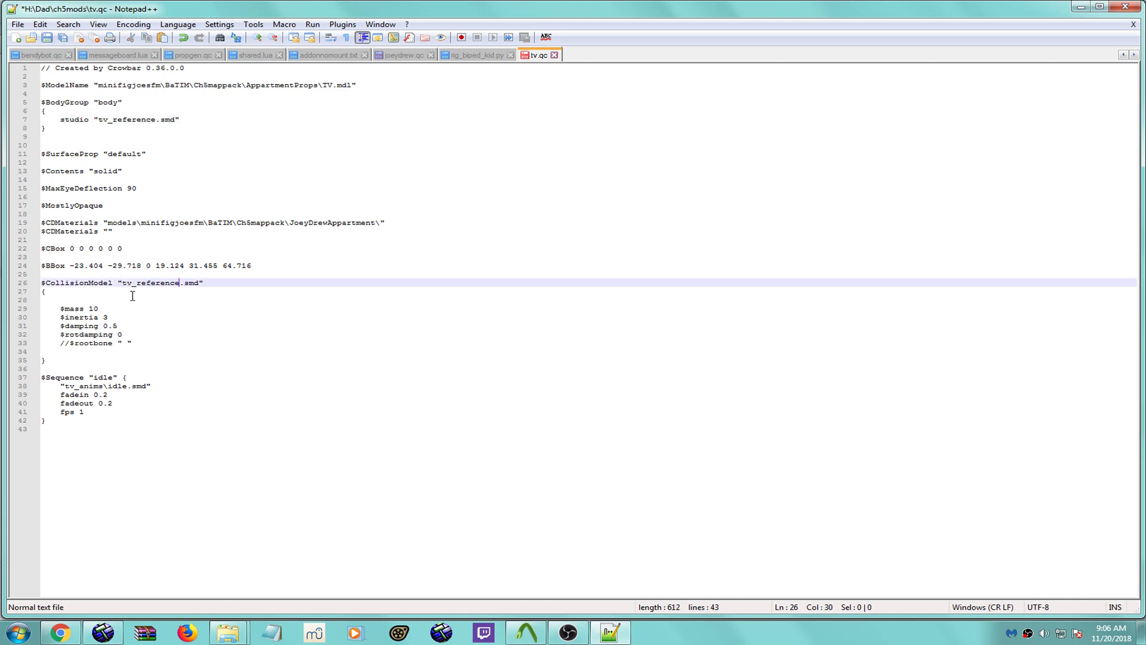
{"action": "left_click", "coordinate": [47, 40]}
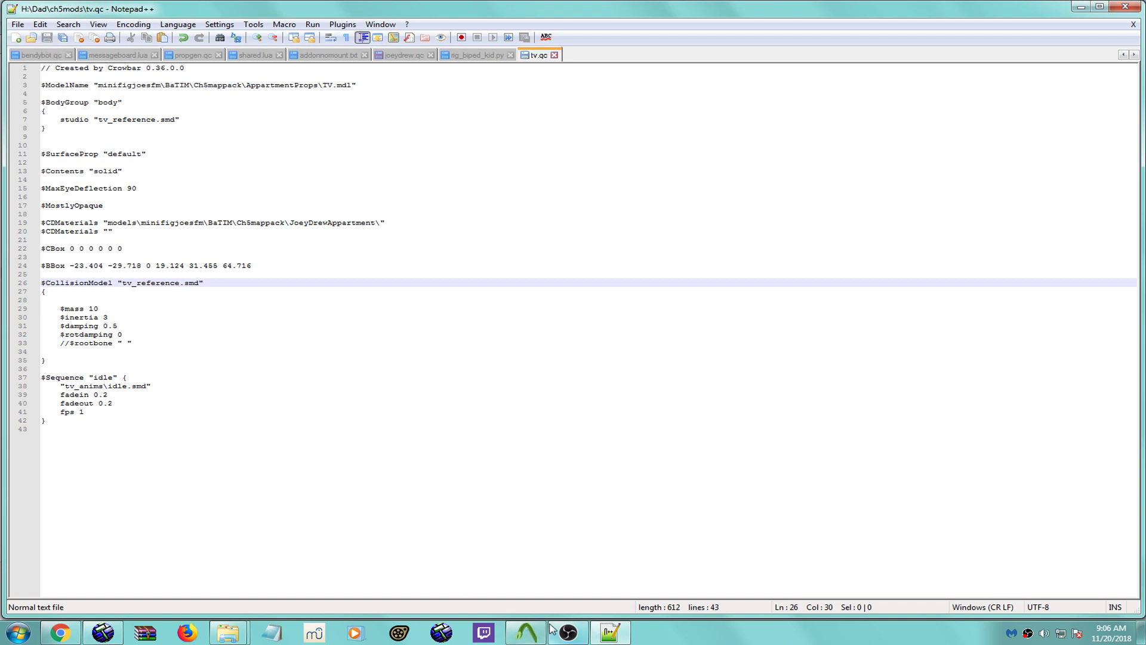
Step: Select H:\Dad\ch5mods\tv.qc as the file to compile on Crowbar's Compile tab
{"action": "left_click", "coordinate": [525, 633]}
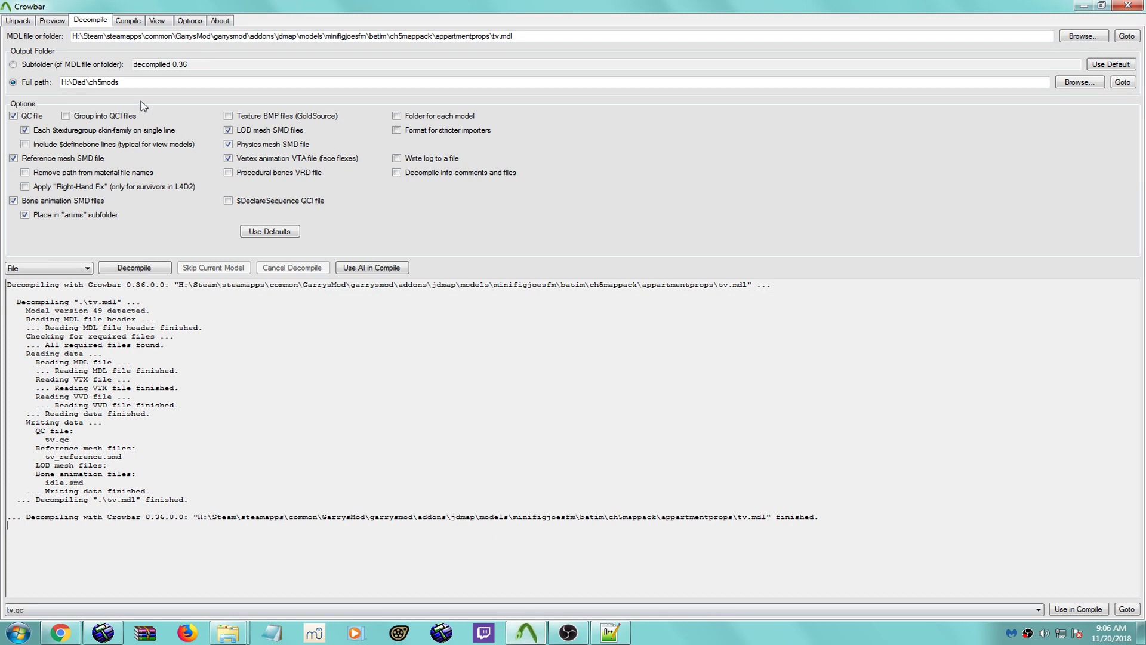
{"action": "left_click", "coordinate": [128, 21]}
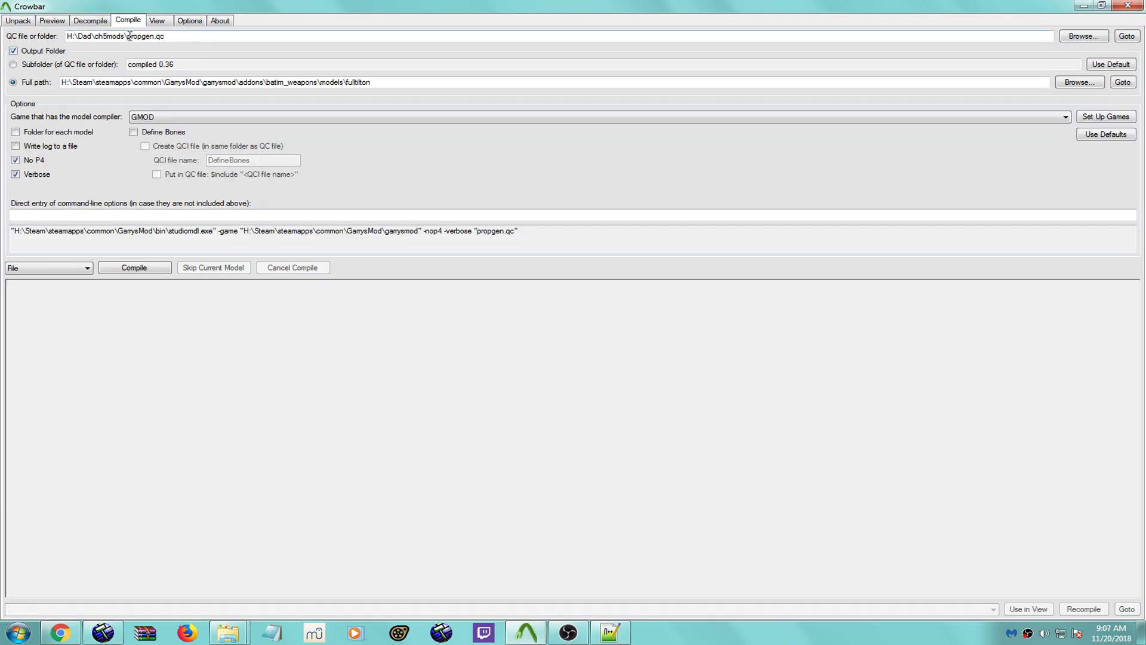
{"action": "left_click", "coordinate": [1083, 36]}
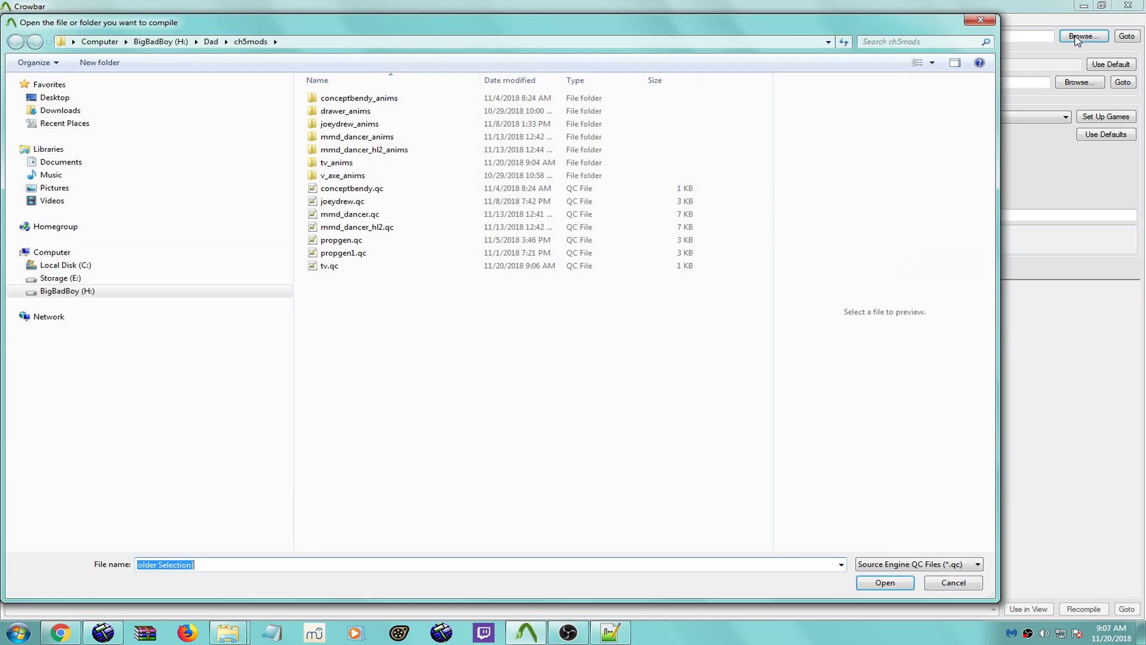
{"action": "double_click", "coordinate": [330, 265]}
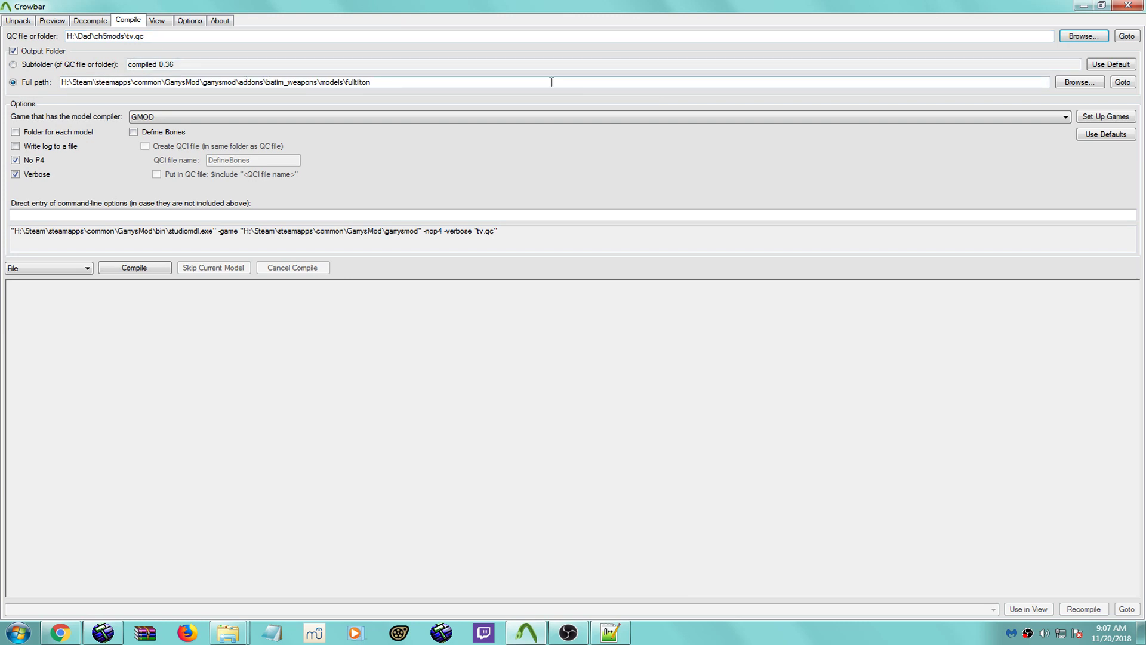
Step: Set the compile output to addons\jdmap\models\minifigjoesfm\batim\ch5mappack\appartmentprops
{"action": "left_click", "coordinate": [1066, 83]}
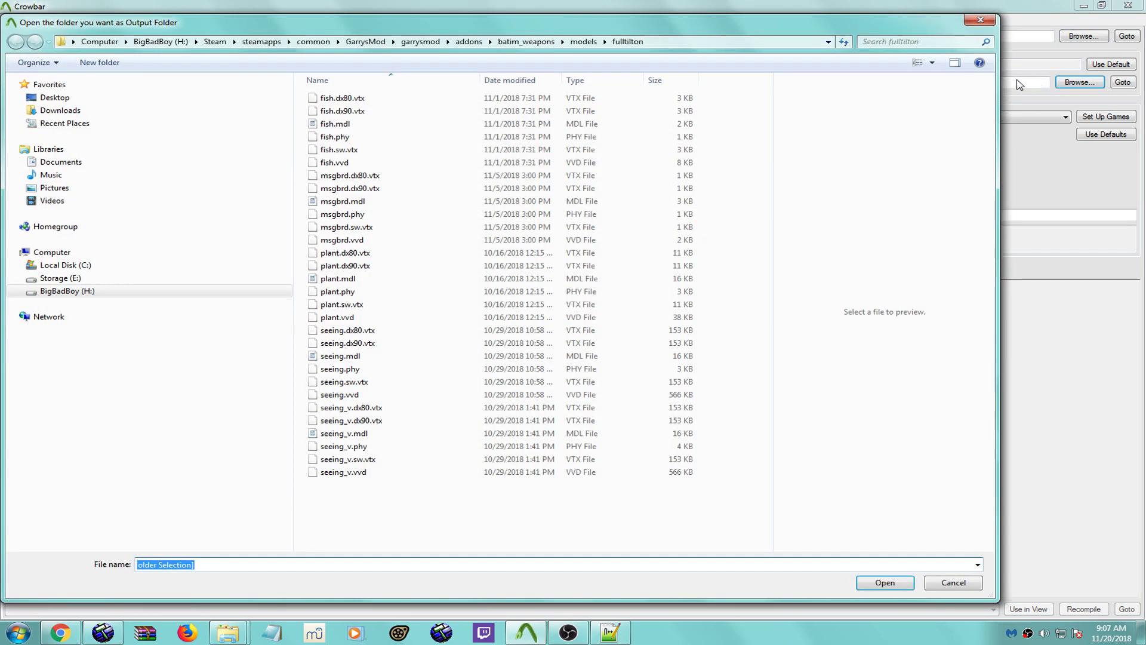
{"action": "left_click", "coordinate": [469, 43]}
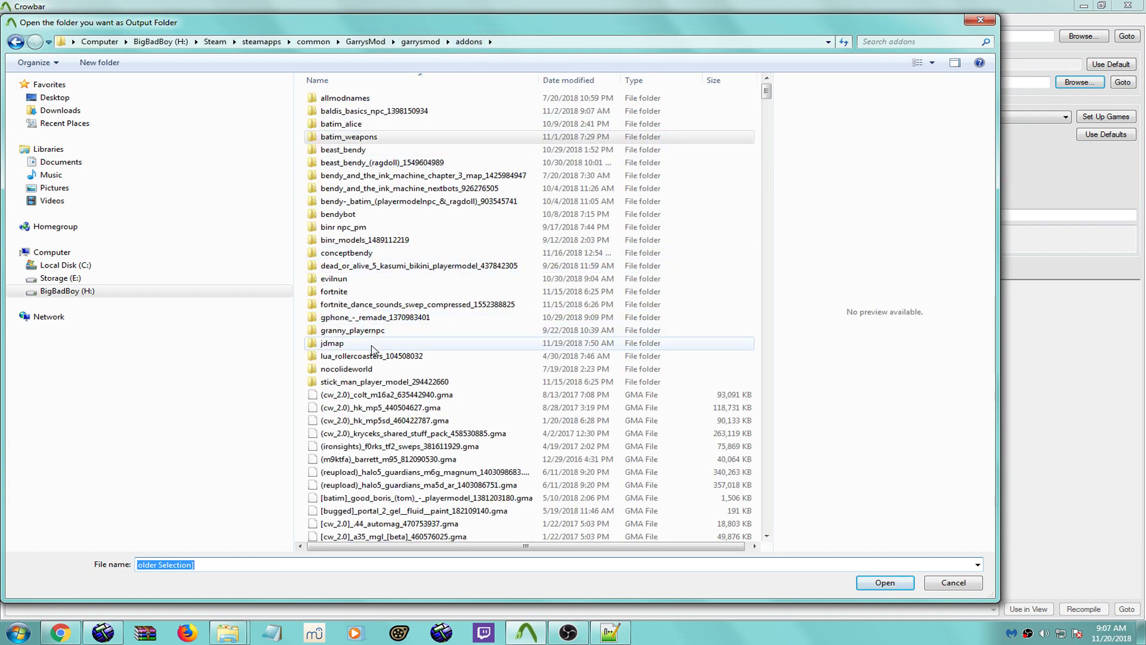
{"action": "double_click", "coordinate": [352, 349]}
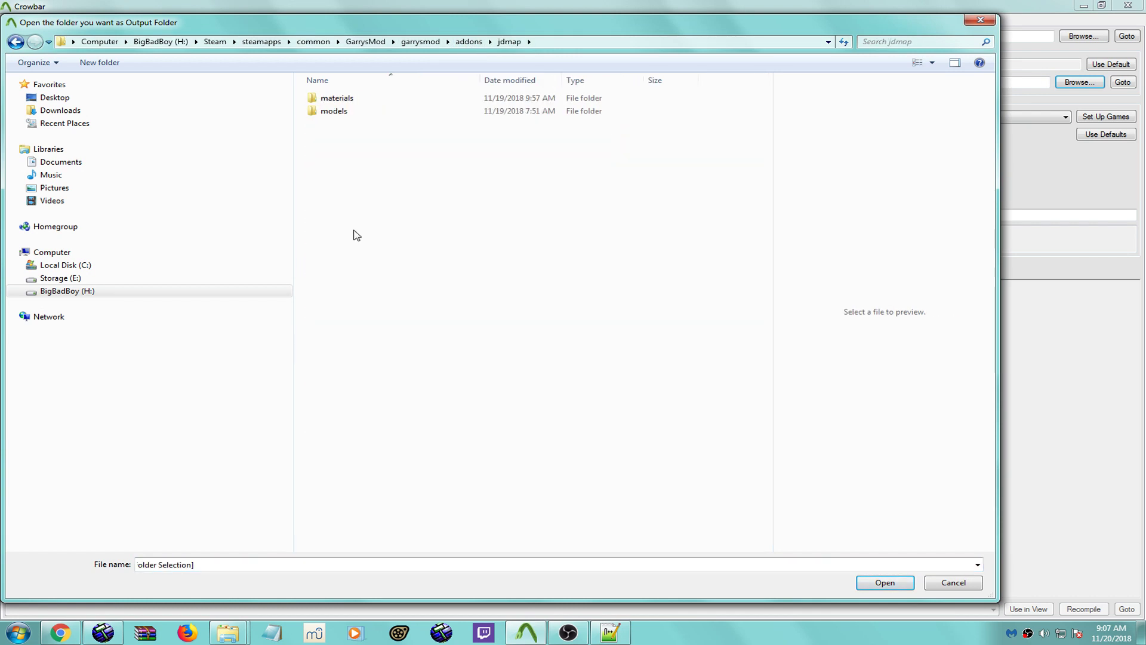
{"action": "double_click", "coordinate": [351, 112]}
{"action": "double_click", "coordinate": [364, 101]}
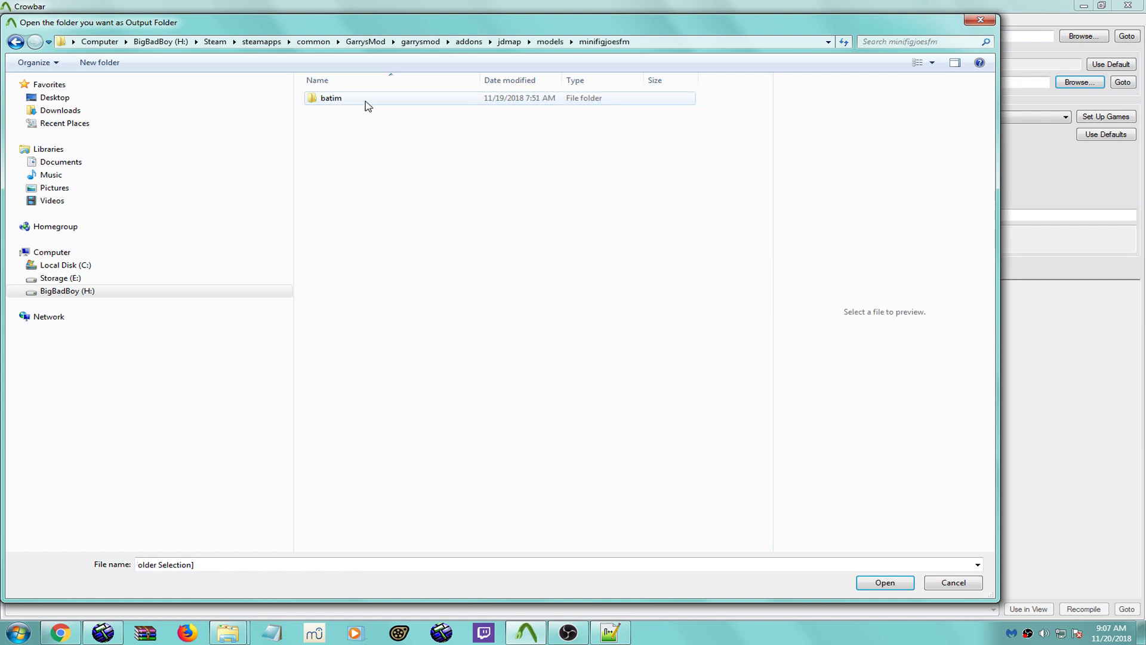
{"action": "double_click", "coordinate": [366, 102]}
{"action": "double_click", "coordinate": [366, 102]}
{"action": "double_click", "coordinate": [366, 101]}
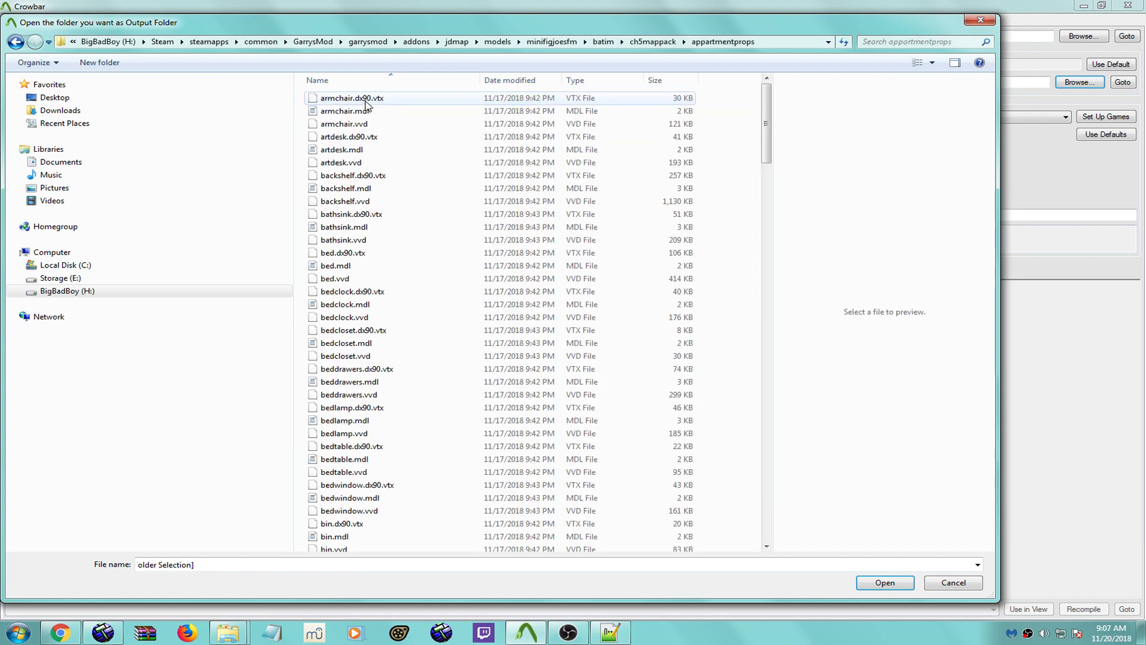
{"action": "mouse_move", "coordinate": [767, 152]}
{"action": "left_mouse_down"}
{"action": "mouse_move", "coordinate": [773, 308]}
{"action": "mouse_move", "coordinate": [774, 152]}
{"action": "left_mouse_up"}
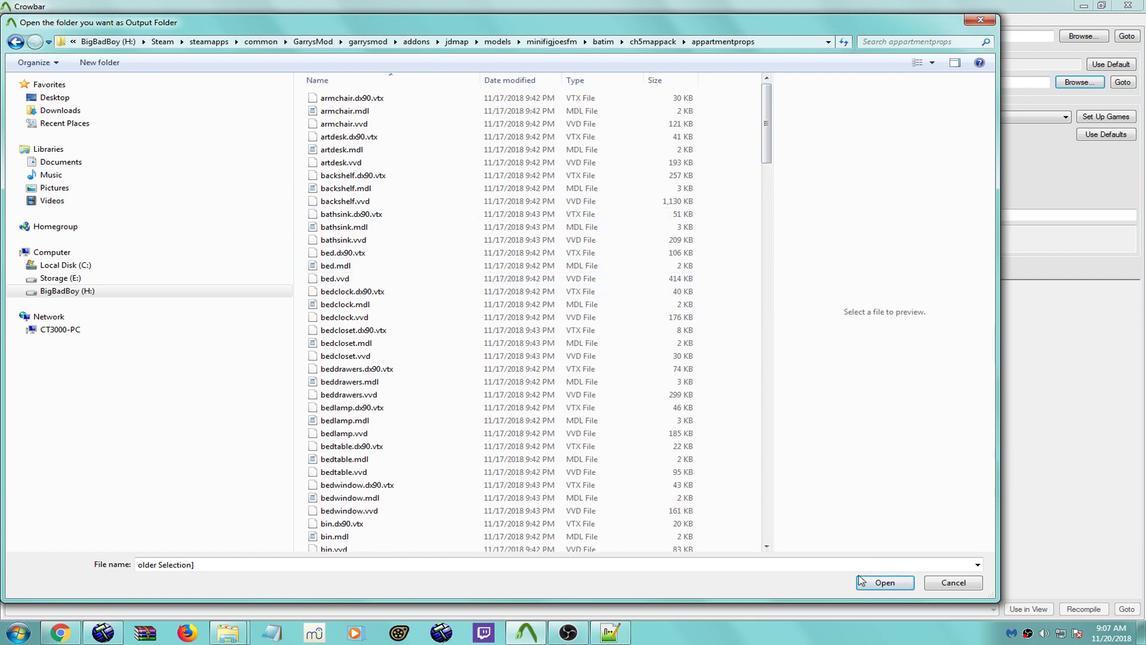
{"action": "left_click", "coordinate": [878, 580]}
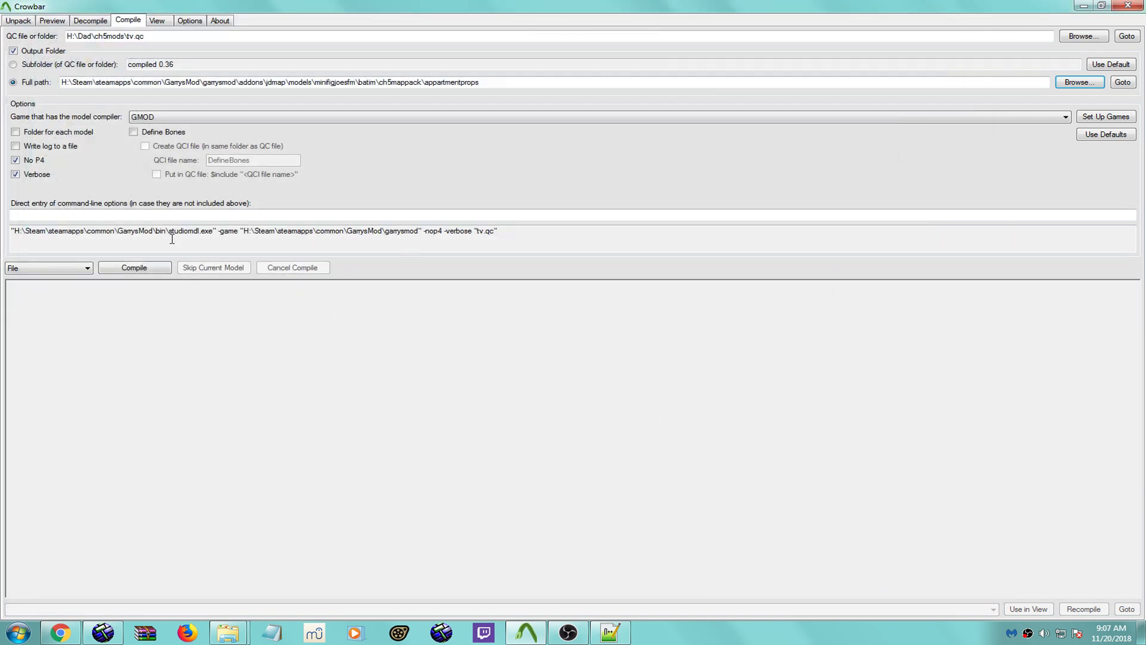
Step: Compile tv.qc into tv.mdl and scan the log for errors
{"action": "left_click", "coordinate": [149, 270]}
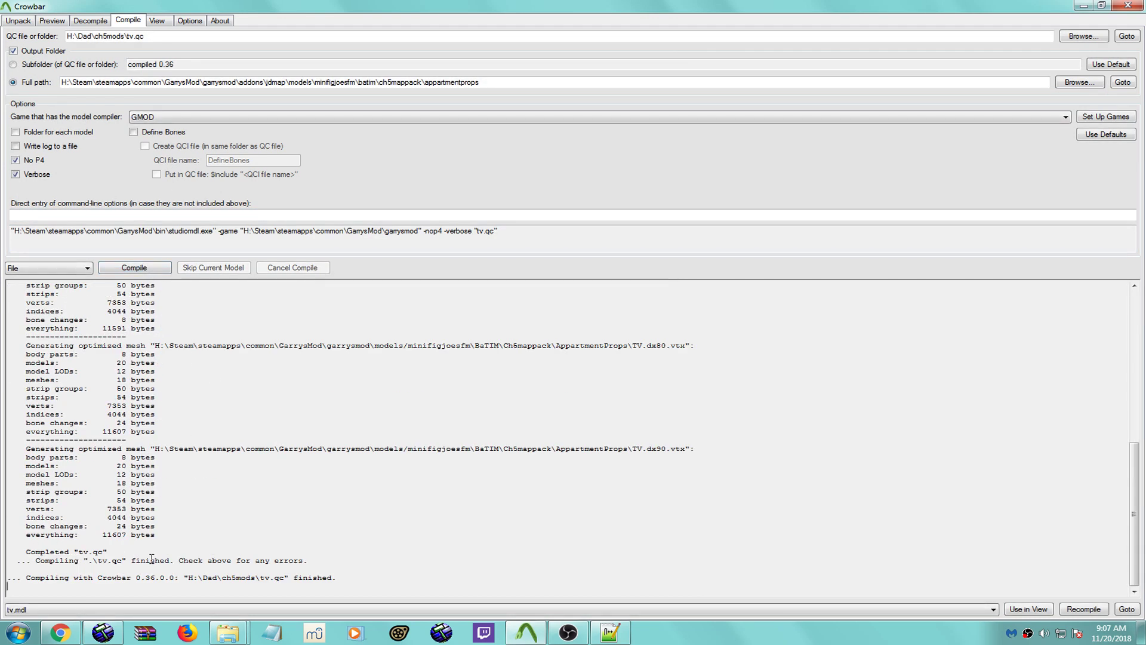
{"action": "scroll", "coordinate": [345, 483], "scroll_direction": "up", "scroll_amount": 5}
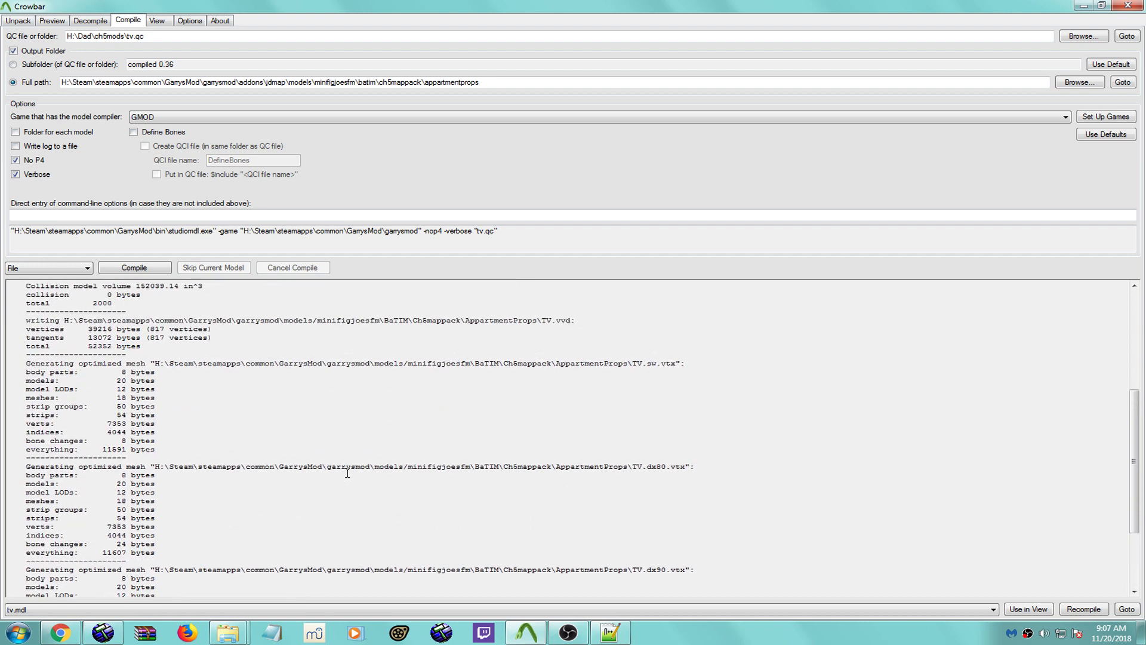
{"action": "scroll", "coordinate": [347, 473], "scroll_direction": "down", "scroll_amount": 4}
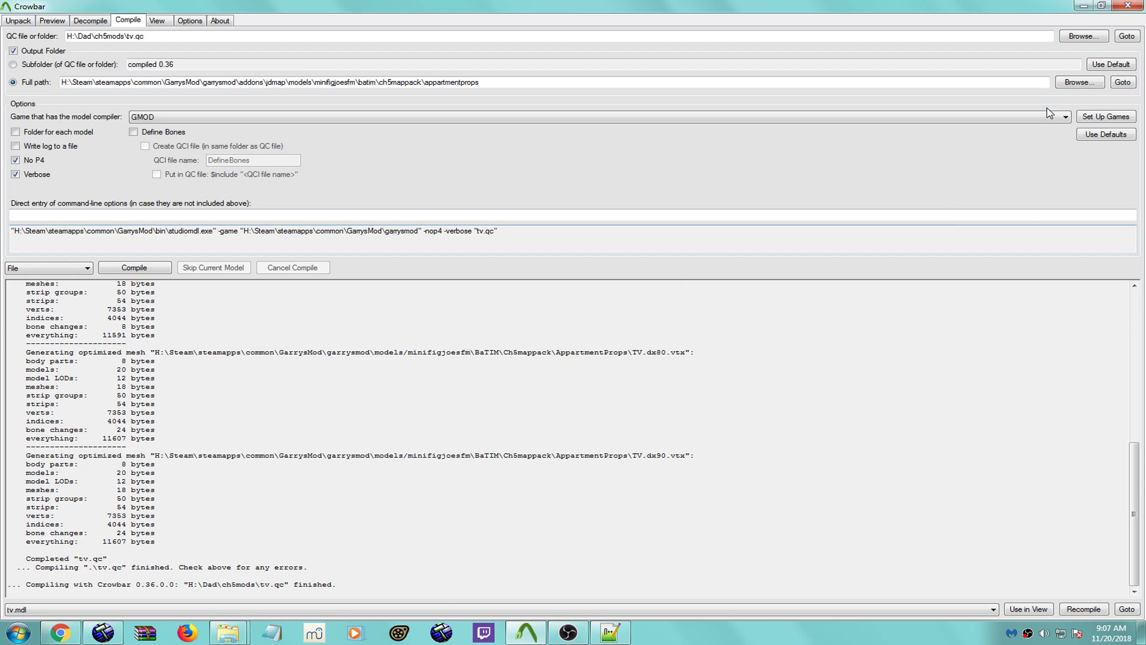
Step: Minimize Crowbar, Notepad++, Explorer and OBS to reveal the desktop
{"action": "left_click", "coordinate": [1084, 9]}
{"action": "left_click", "coordinate": [1084, 8]}
{"action": "left_click", "coordinate": [1084, 10]}
{"action": "left_click", "coordinate": [1084, 9]}
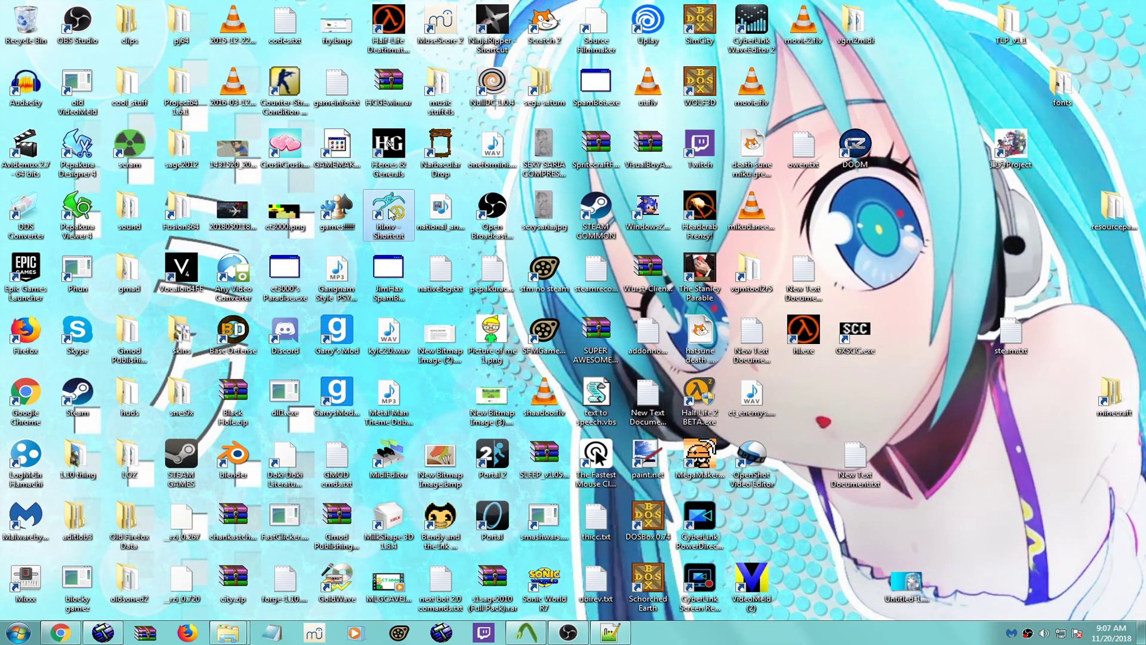
Step: Launch Hlmv and load tv.mdl from addons\jdmap\models\minifigjoesfm\batim\ch5mappack\appartmentprops
{"action": "double_click", "coordinate": [390, 215]}
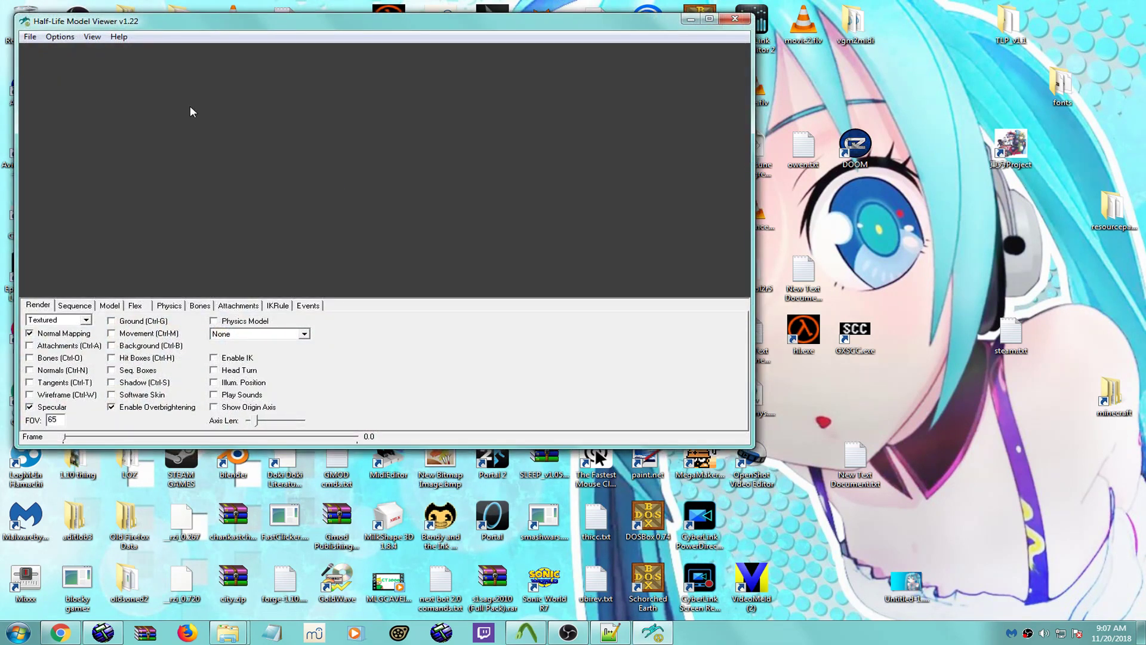
{"action": "left_click", "coordinate": [30, 36]}
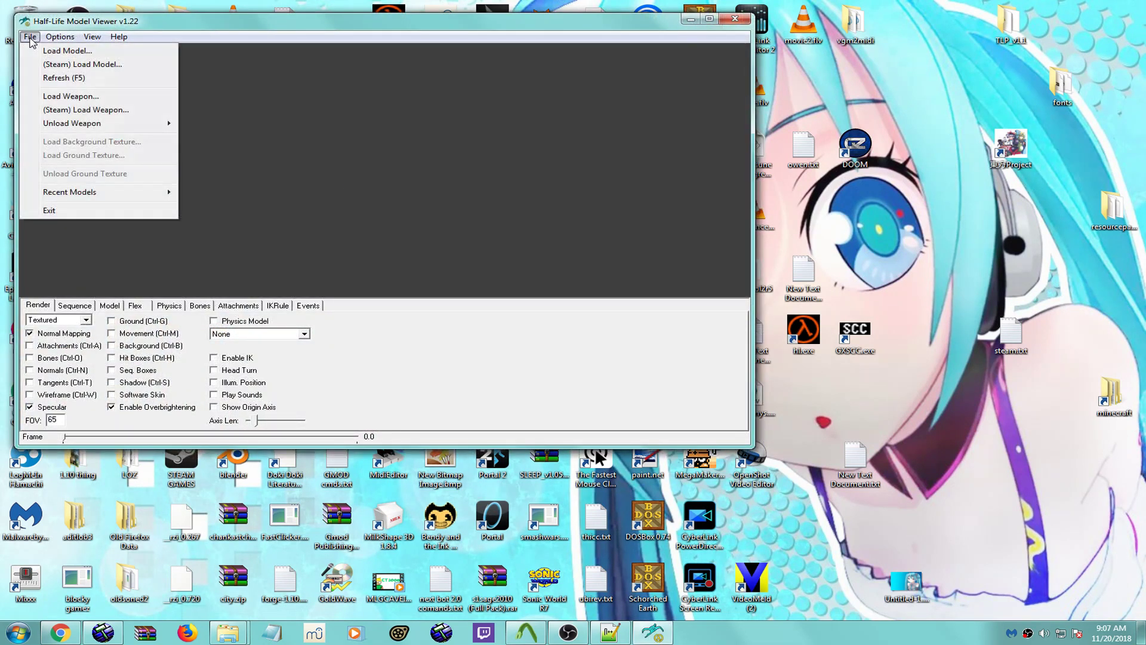
{"action": "left_click", "coordinate": [67, 53]}
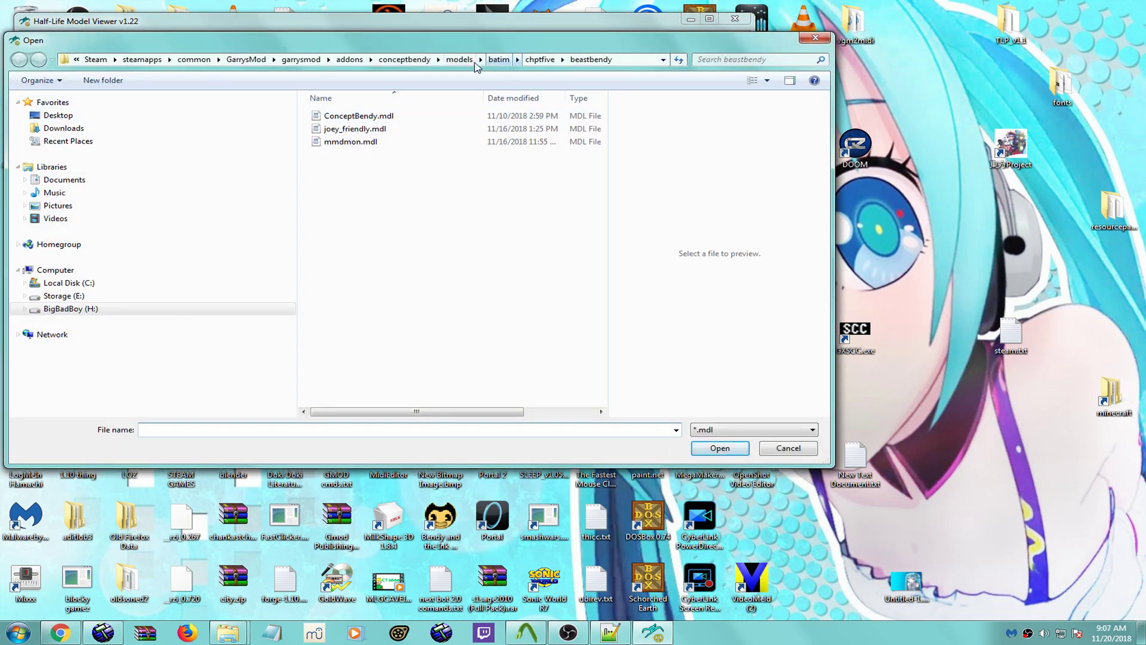
{"action": "left_click", "coordinate": [352, 62]}
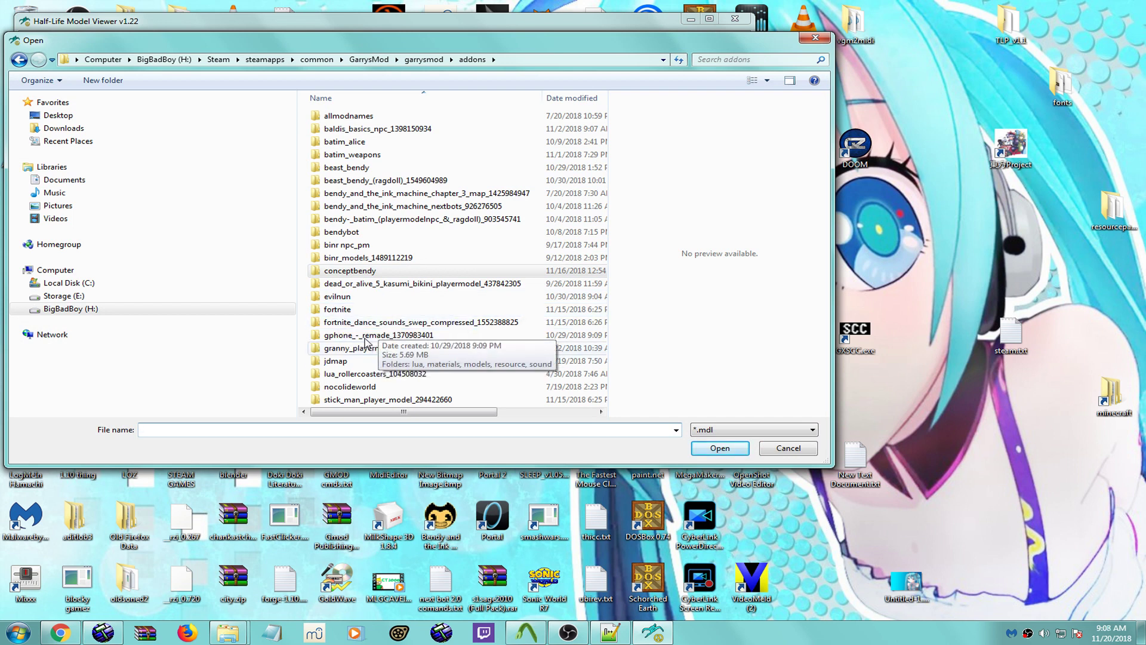
{"action": "double_click", "coordinate": [347, 361]}
{"action": "double_click", "coordinate": [360, 130]}
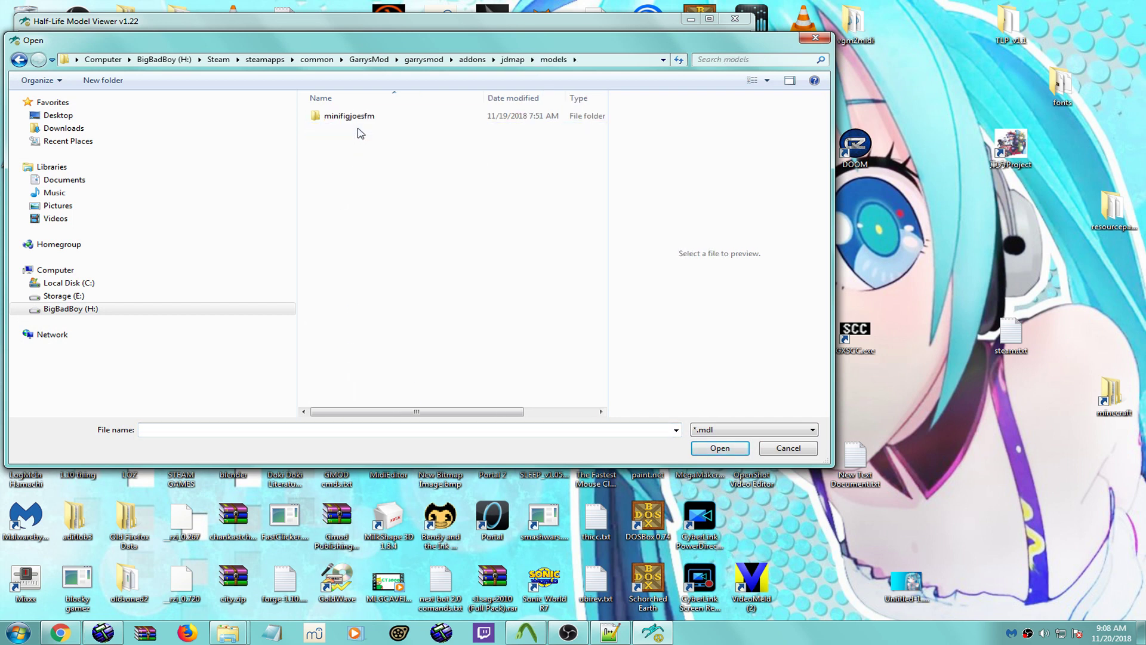
{"action": "double_click", "coordinate": [365, 117]}
{"action": "double_click", "coordinate": [371, 119]}
{"action": "double_click", "coordinate": [371, 119]}
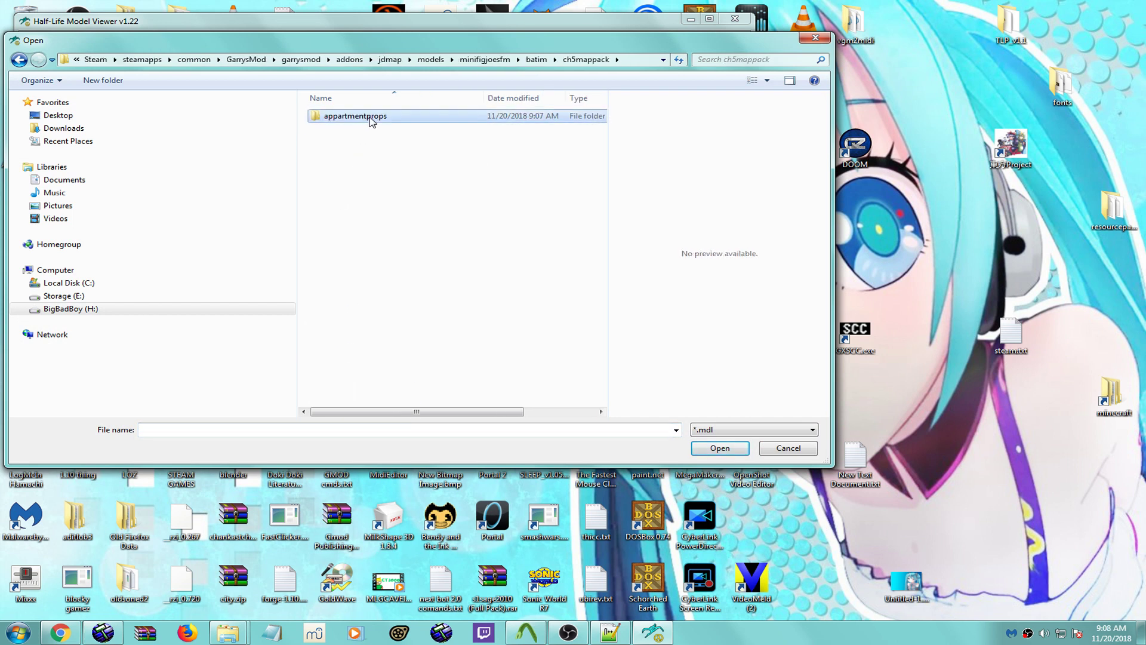
{"action": "double_click", "coordinate": [371, 119]}
{"action": "left_click_drag", "start_coordinate": [597, 191], "coordinate": [593, 385]}
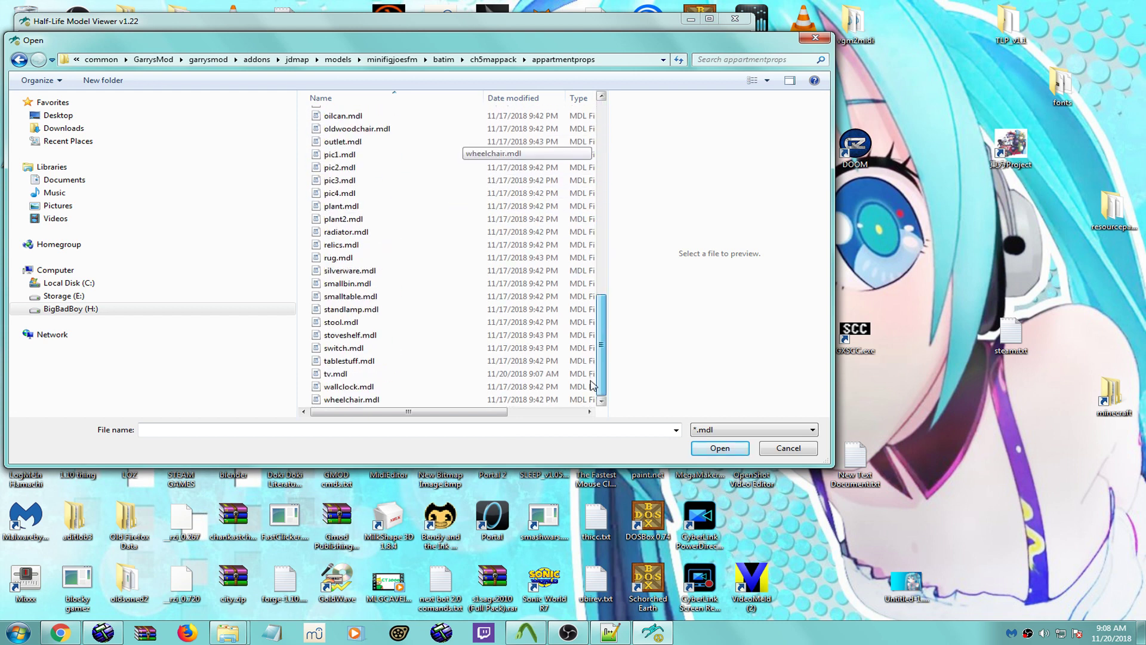
{"action": "double_click", "coordinate": [335, 374]}
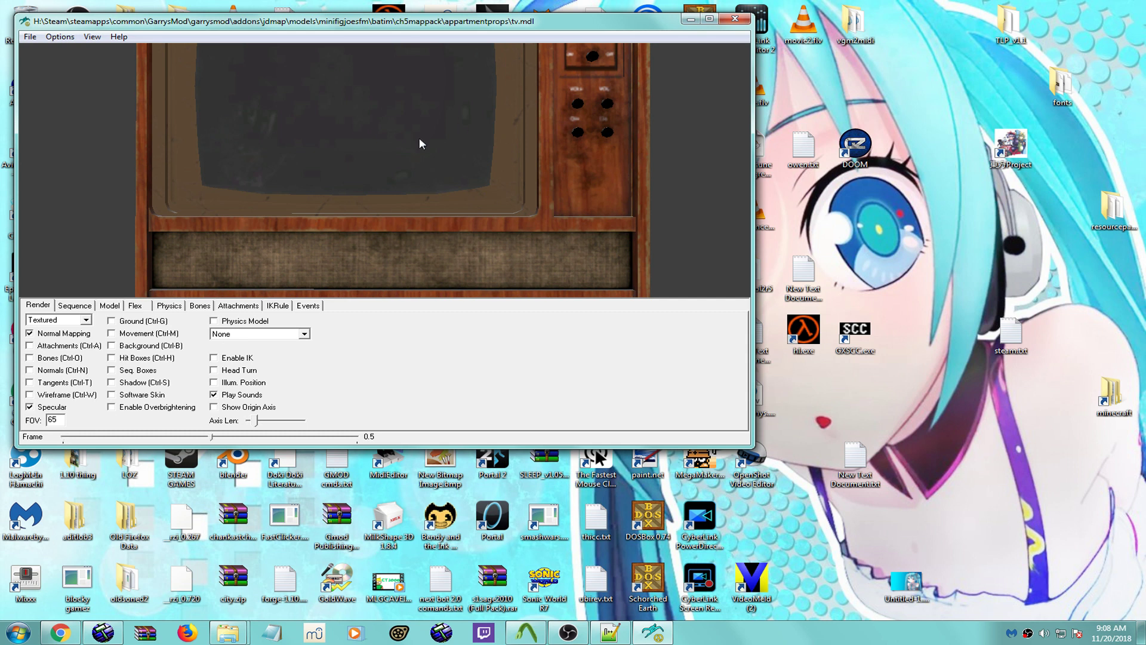
Step: Zoom out and rotate the TV, then check its settings on the Physics tab
{"action": "right_click_drag", "start_coordinate": [378, 164], "coordinate": [403, 228]}
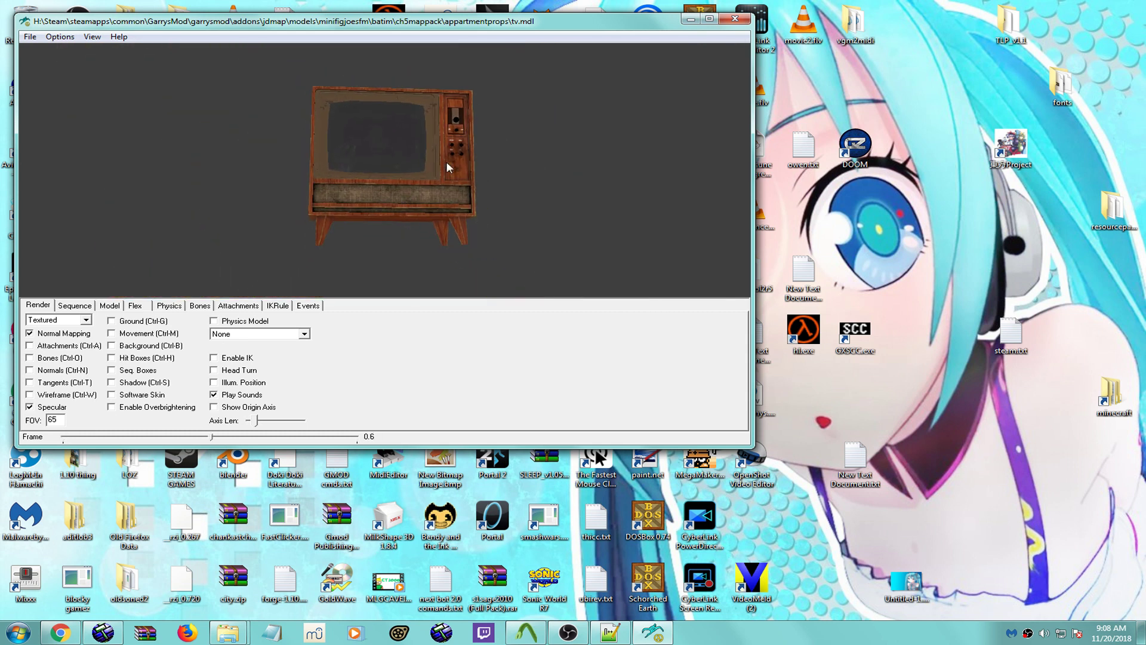
{"action": "left_click_drag", "start_coordinate": [446, 161], "coordinate": [397, 199]}
{"action": "left_click", "coordinate": [166, 307]}
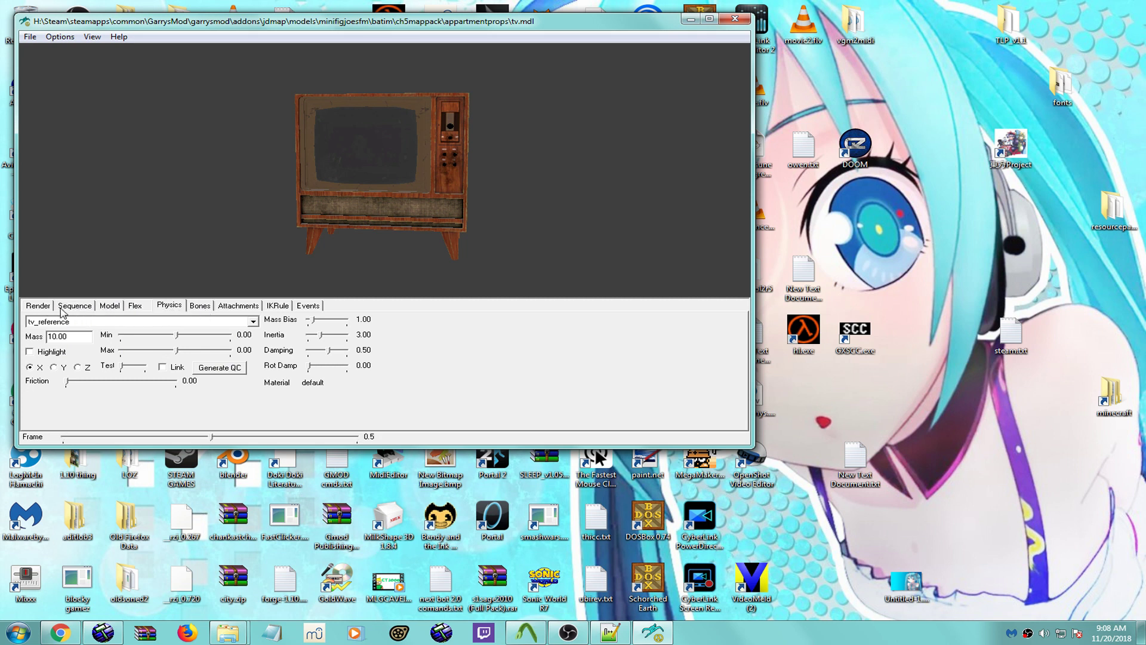
{"action": "left_click", "coordinate": [42, 308]}
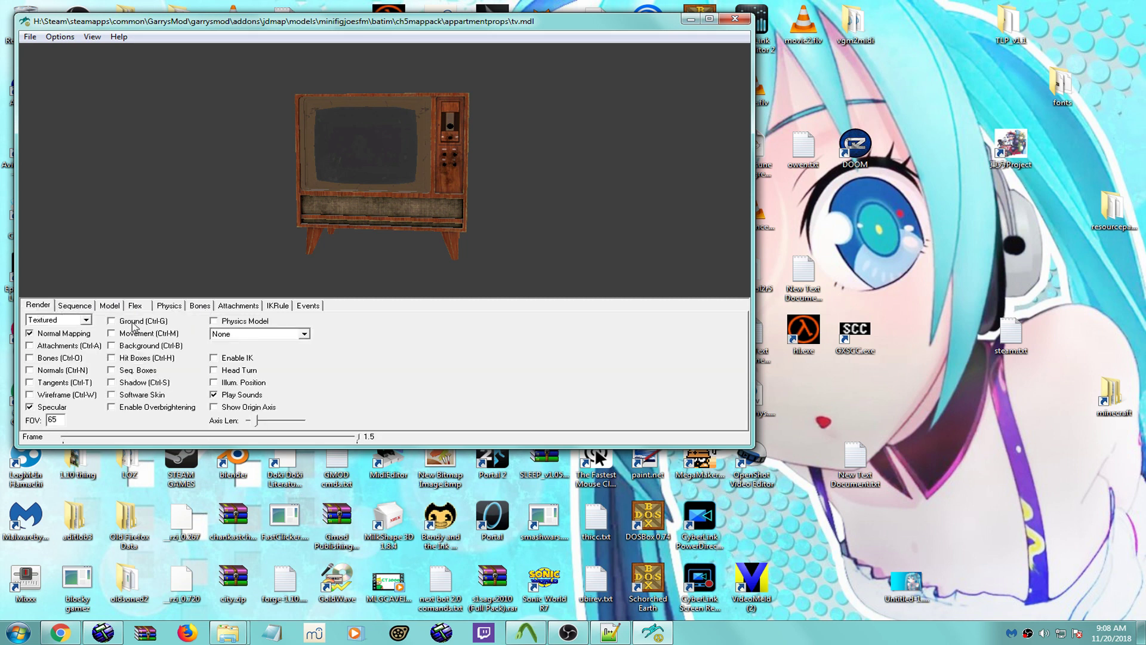
Step: Turn on Physics Model display and rotate the TV to inspect the red collision hull
{"action": "left_click", "coordinate": [215, 323]}
{"action": "left_click_drag", "start_coordinate": [401, 154], "coordinate": [420, 211]}
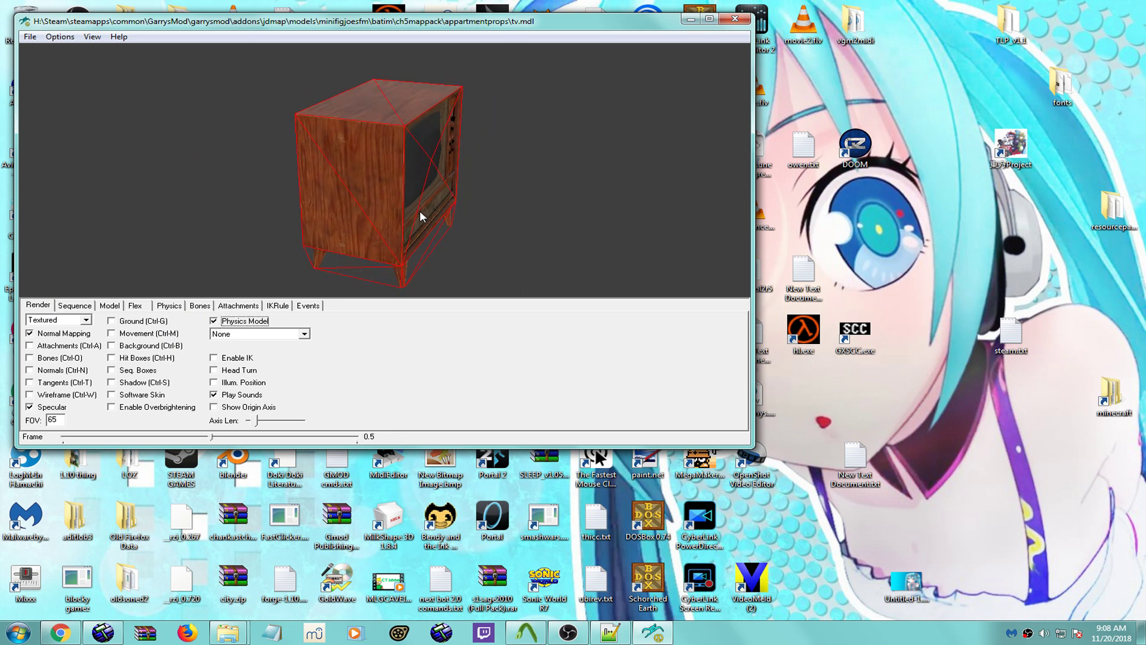
{"action": "left_click_drag", "start_coordinate": [404, 286], "coordinate": [391, 232]}
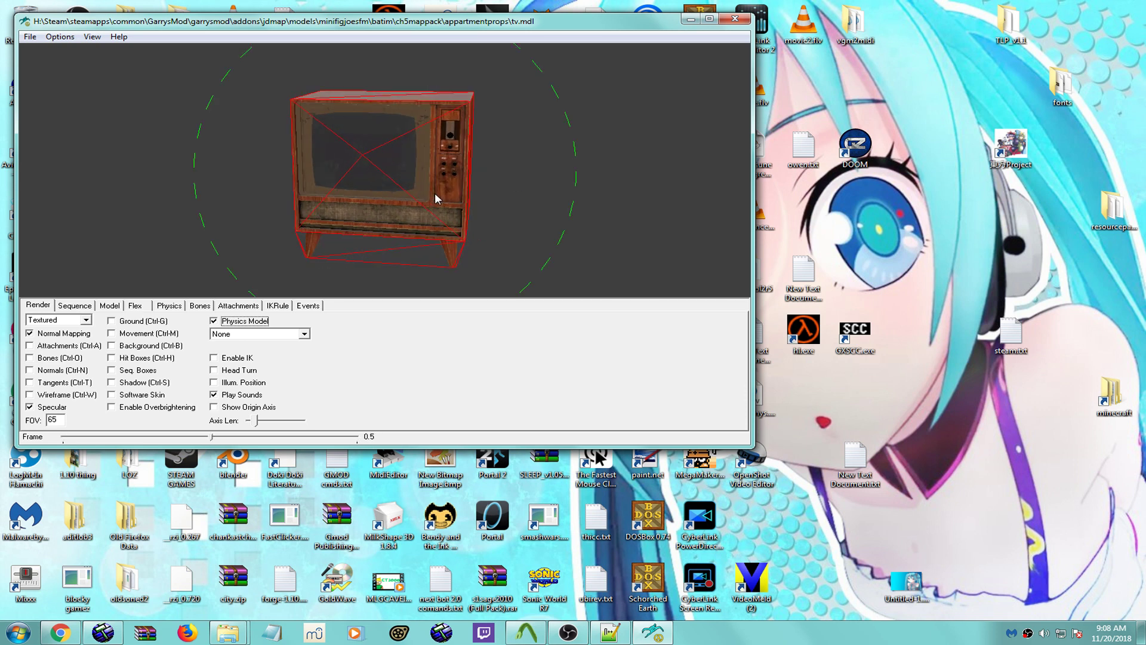
{"action": "left_click_drag", "start_coordinate": [468, 174], "coordinate": [408, 197]}
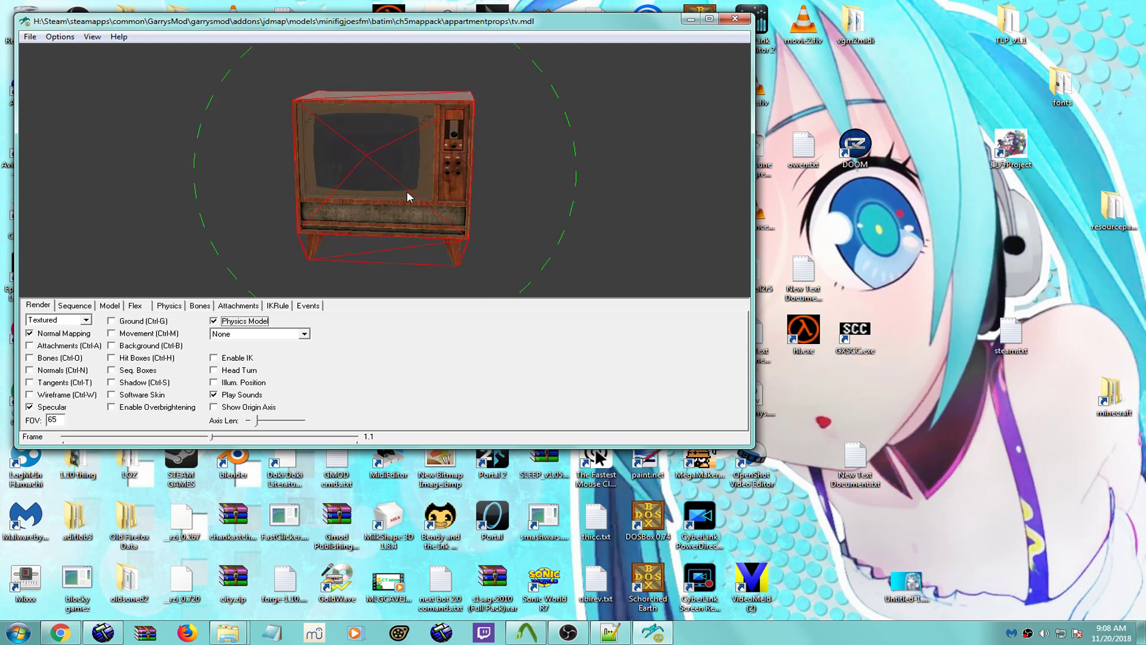
Step: Close the model viewer, restore Hammer with joeydrewsappartment_d.vmf, and open its File menu
{"action": "left_click", "coordinate": [735, 19]}
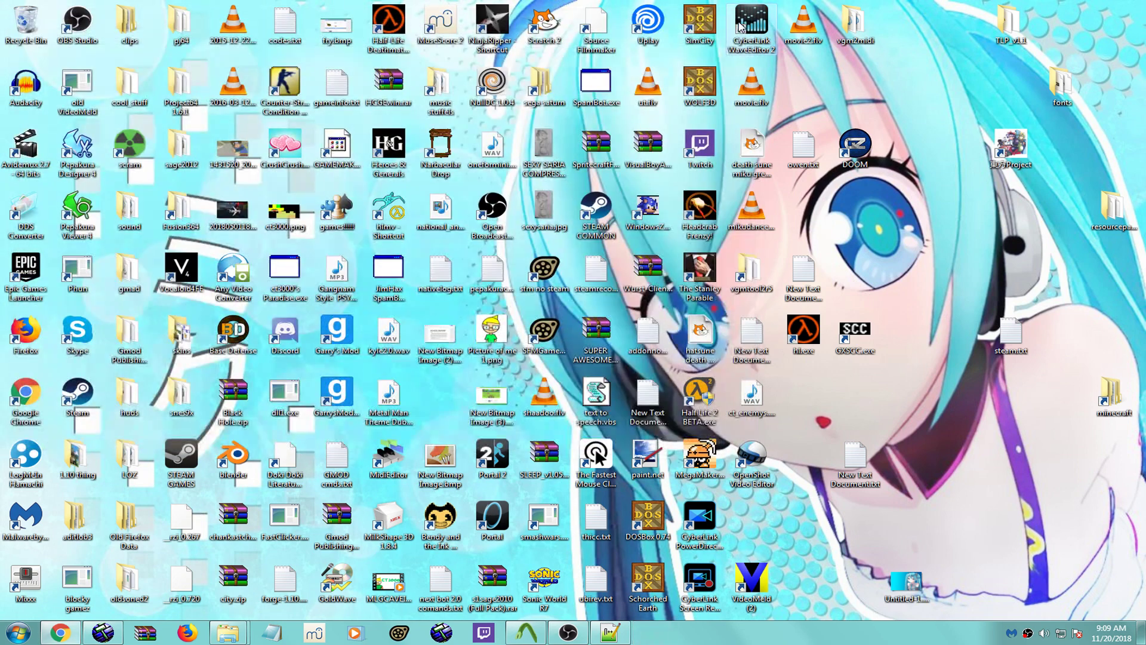
{"action": "left_click", "coordinate": [114, 631]}
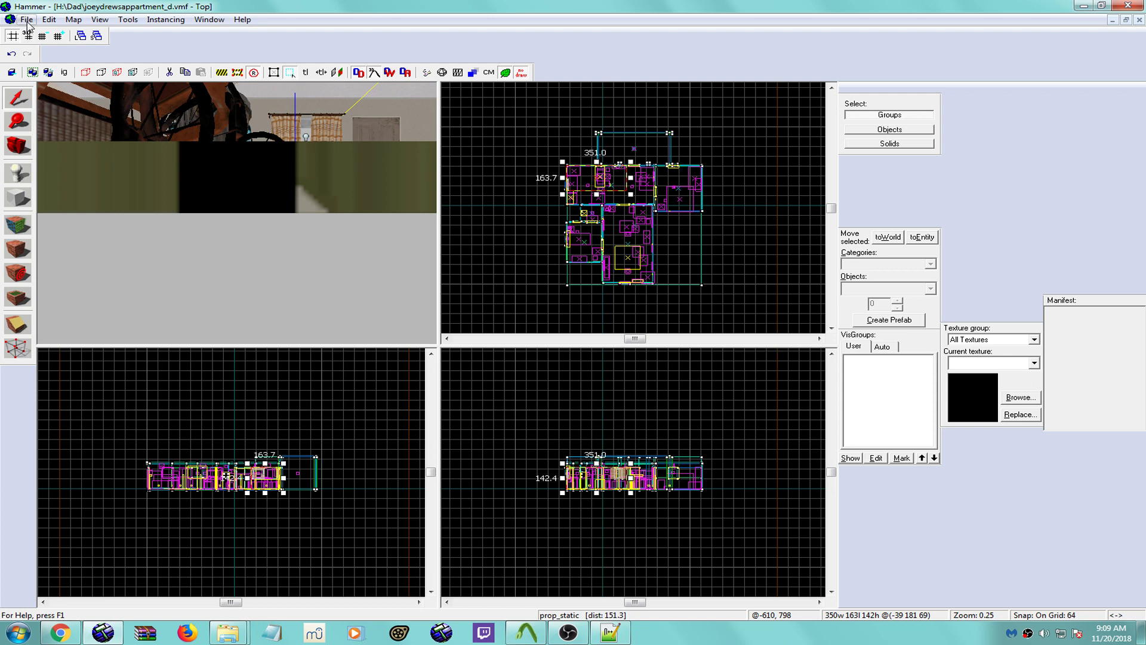
{"action": "left_click", "coordinate": [27, 19]}
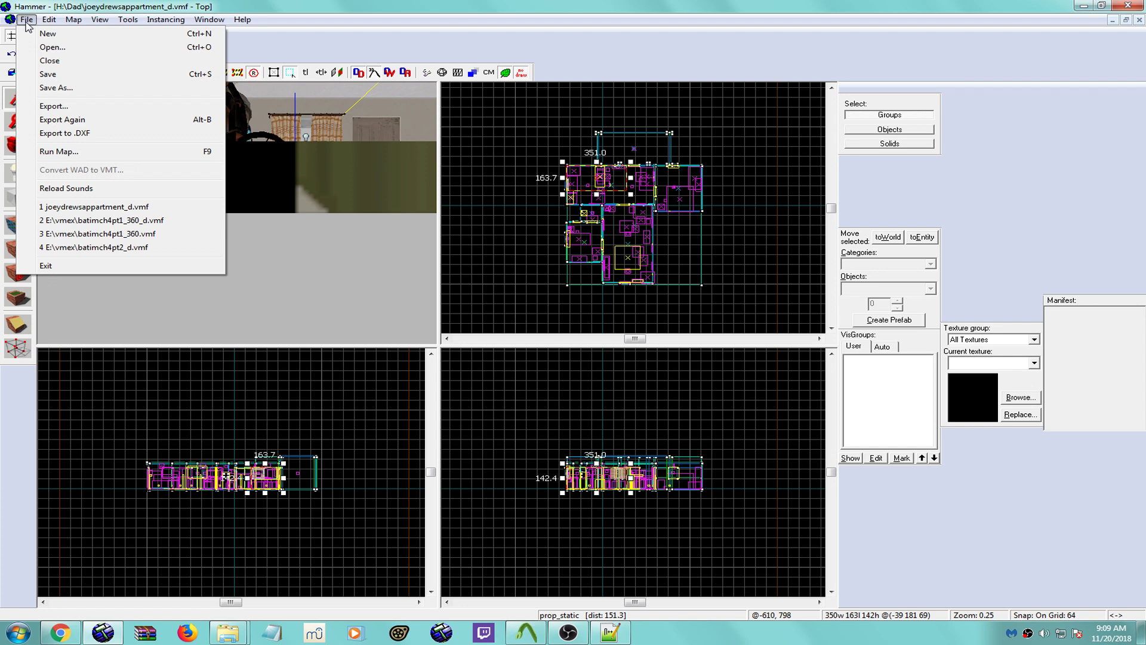
Step: Fly the 3D camera through the hallway into the living room toward the red ERROR prop
{"action": "left_click", "coordinate": [310, 263]}
{"action": "left_click", "coordinate": [300, 181]}
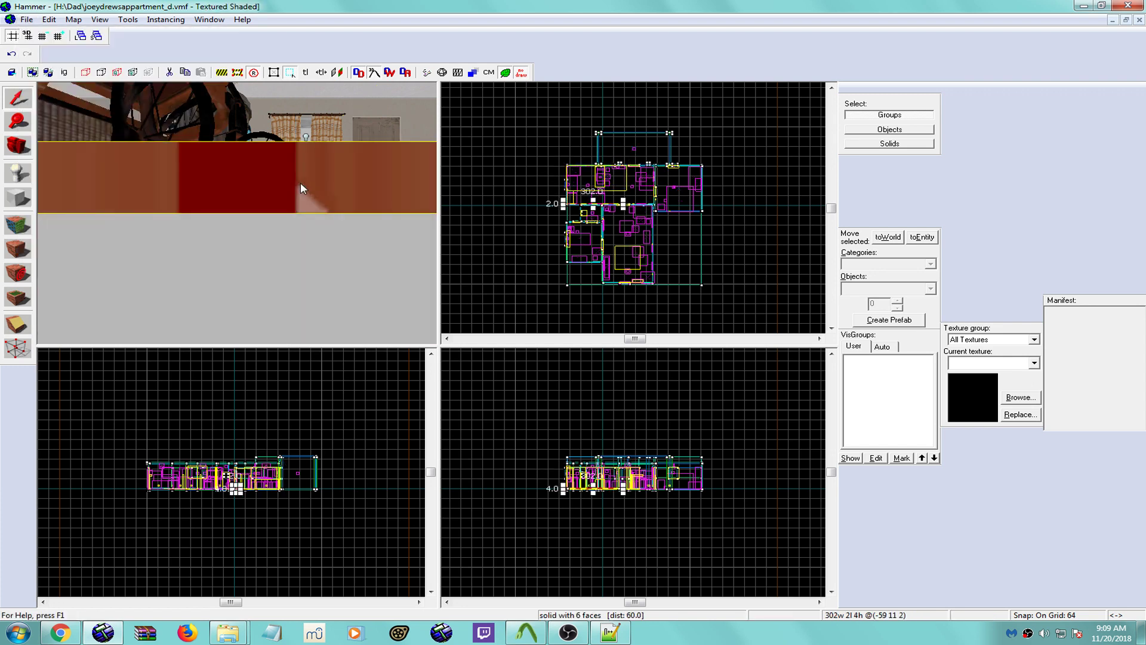
{"action": "left_click", "coordinate": [301, 125]}
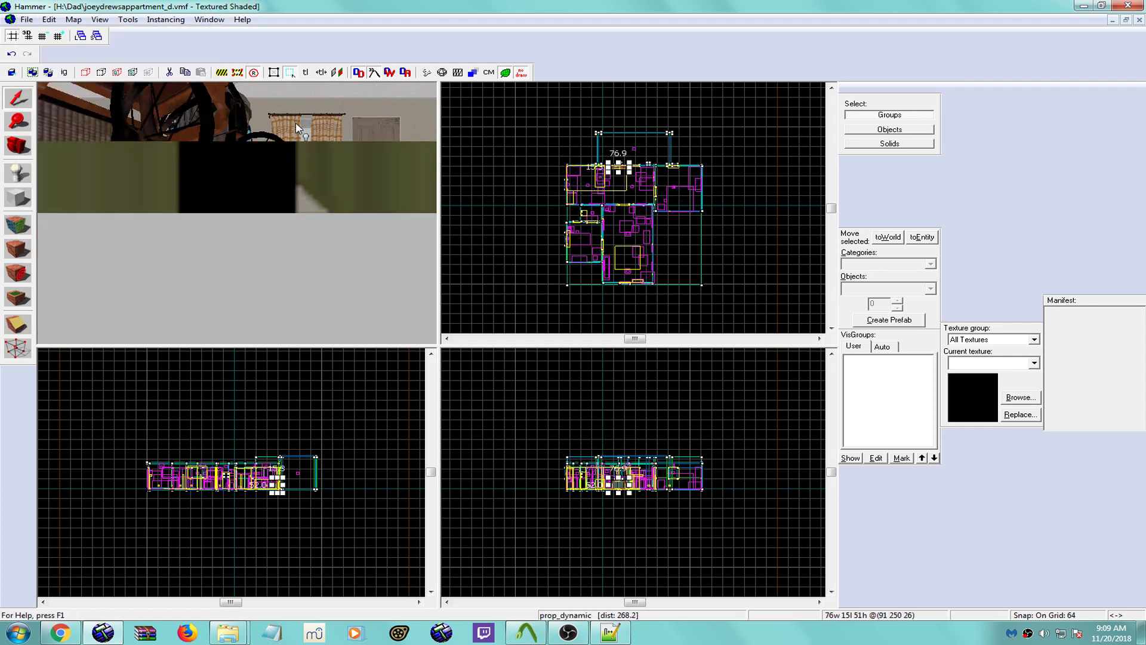
{"action": "left_click", "coordinate": [15, 148]}
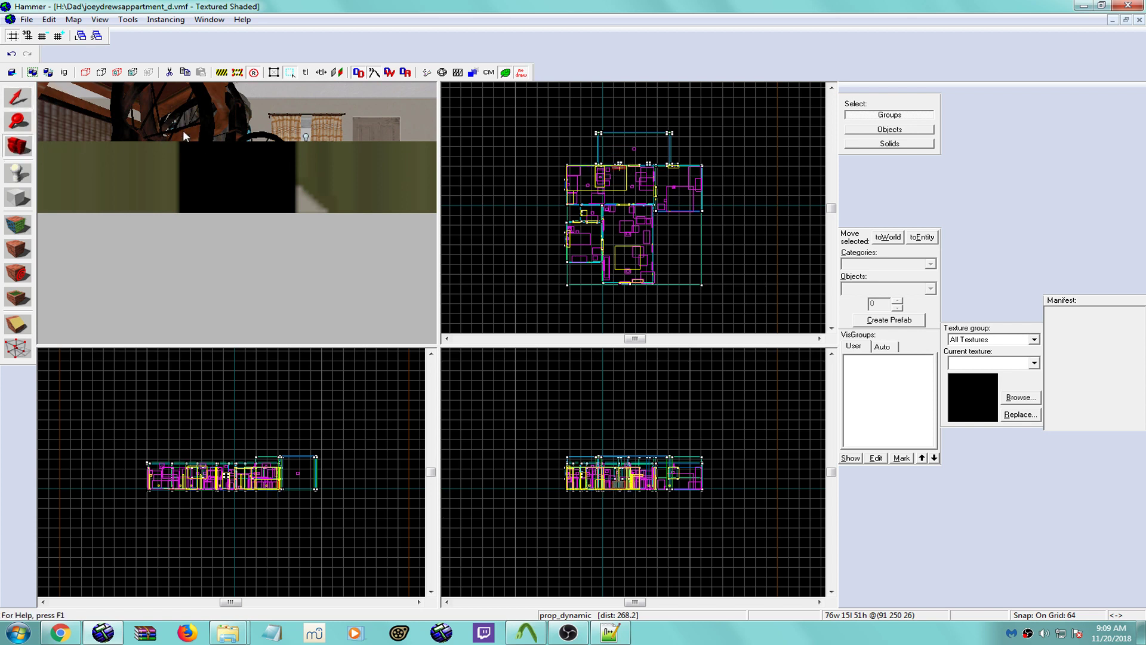
{"action": "key", "text": "z"}
{"action": "key", "text": "w"}
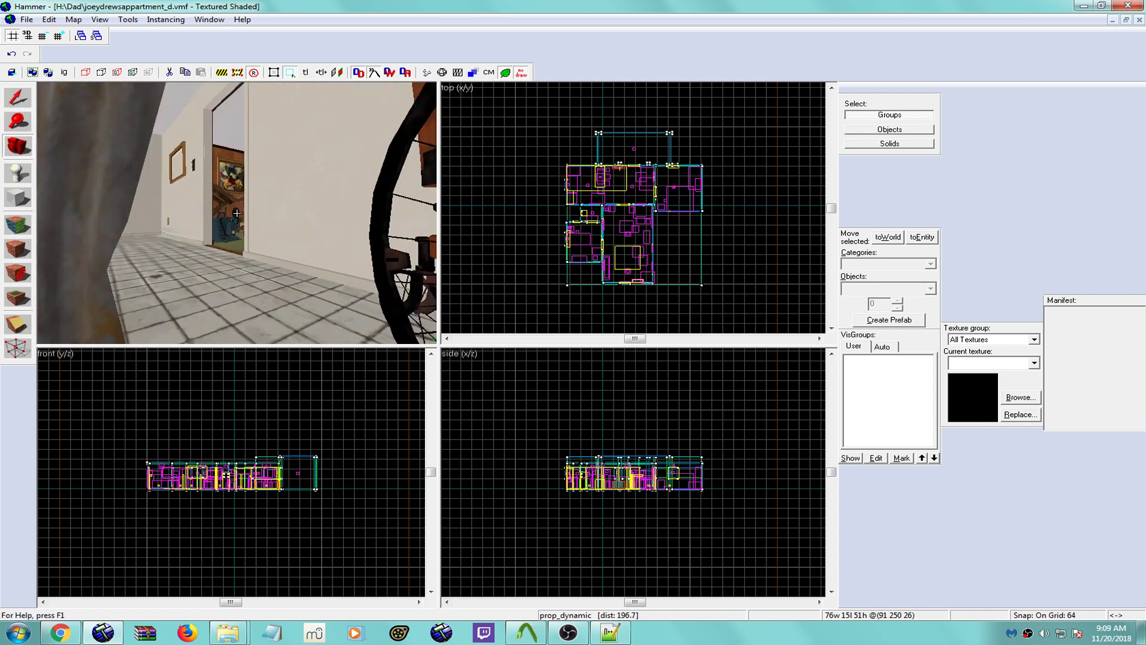
{"action": "key", "text": "w"}
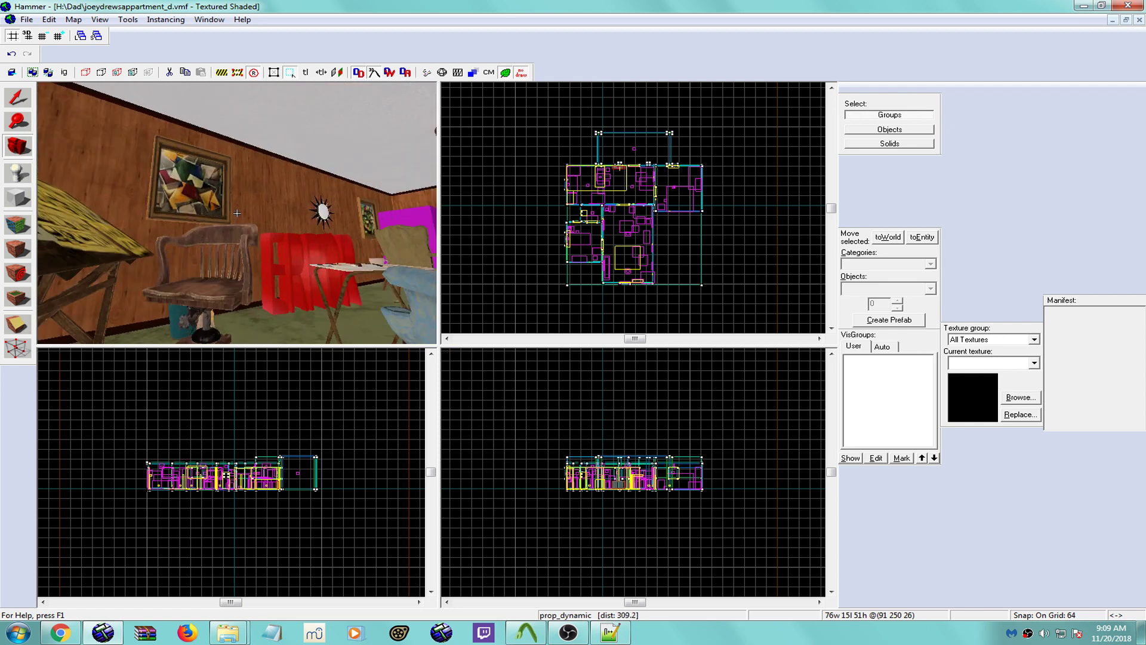
{"action": "key", "text": "w"}
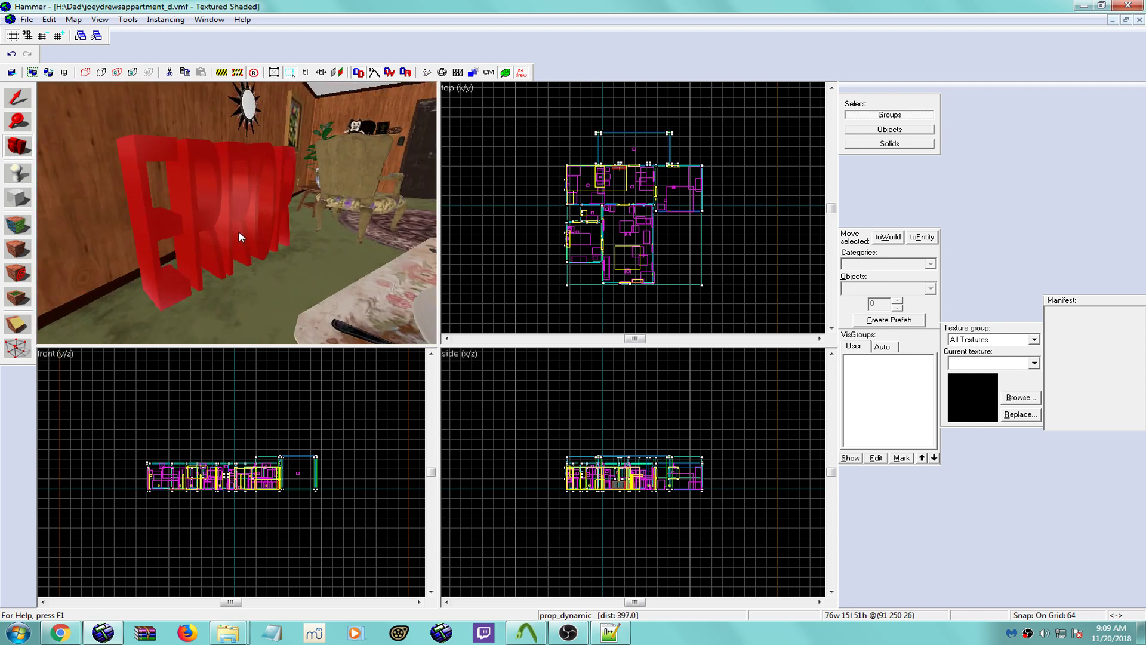
Step: Turn and back the camera away to frame the room, then select the red ERROR TV prop
{"action": "key", "text": "z"}
{"action": "mouse_move", "coordinate": [238, 213]}
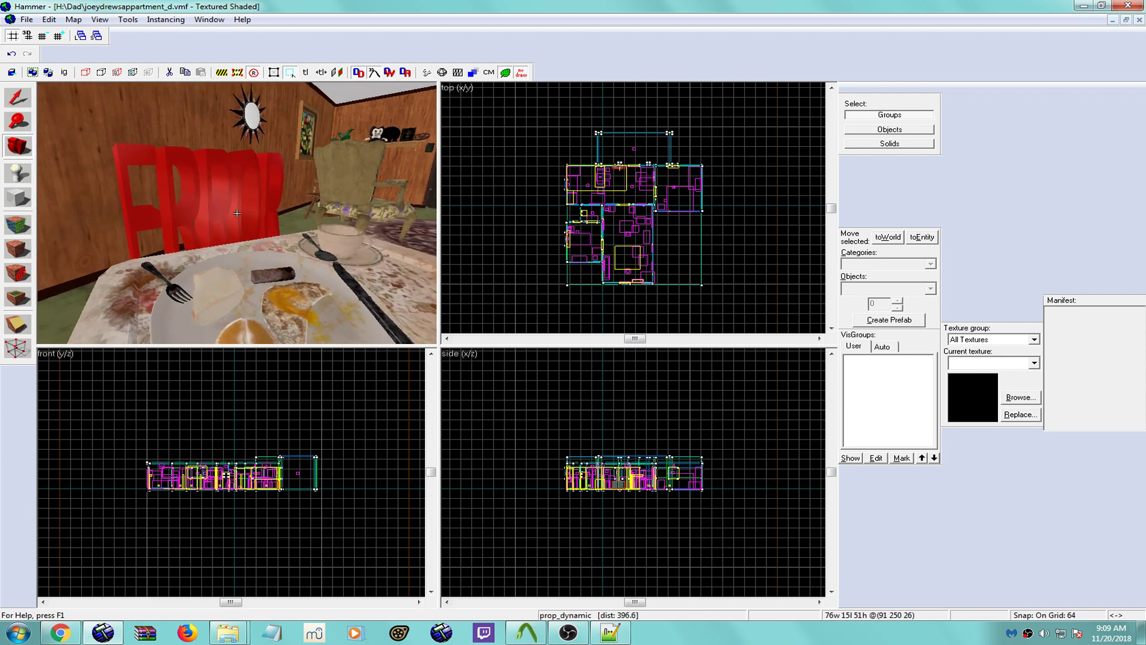
{"action": "key", "text": "s"}
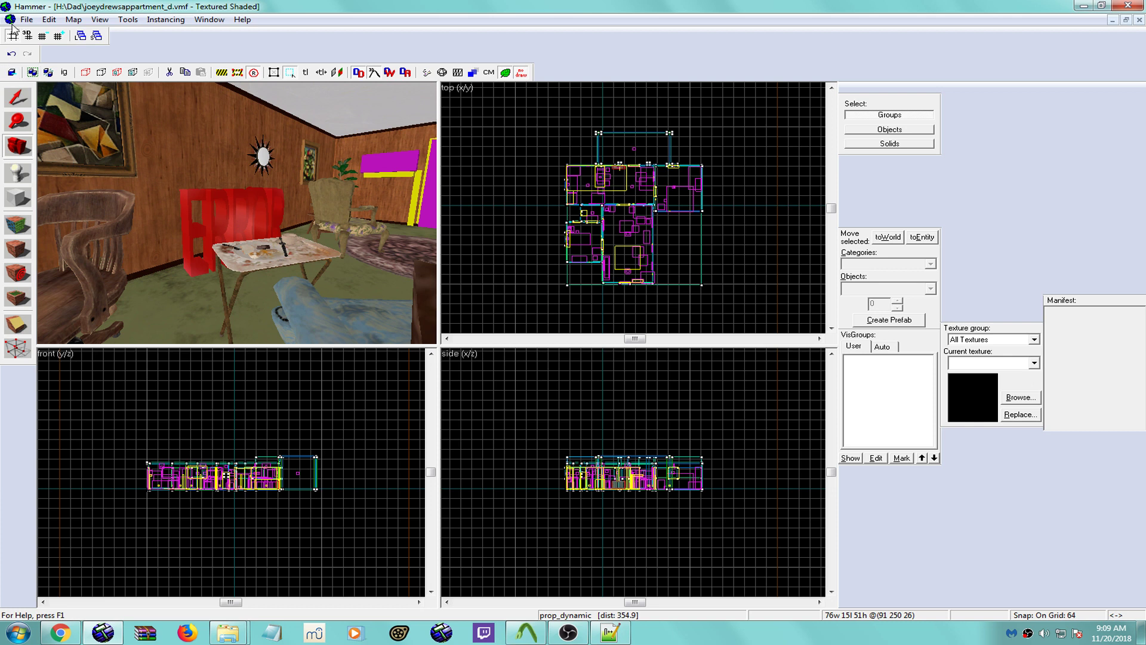
{"action": "left_click", "coordinate": [22, 105]}
{"action": "left_click", "coordinate": [241, 220]}
Step: Switch the selected TV's Object Properties class to prop_physics and close the dialog
{"action": "key", "text": "alt+Return"}
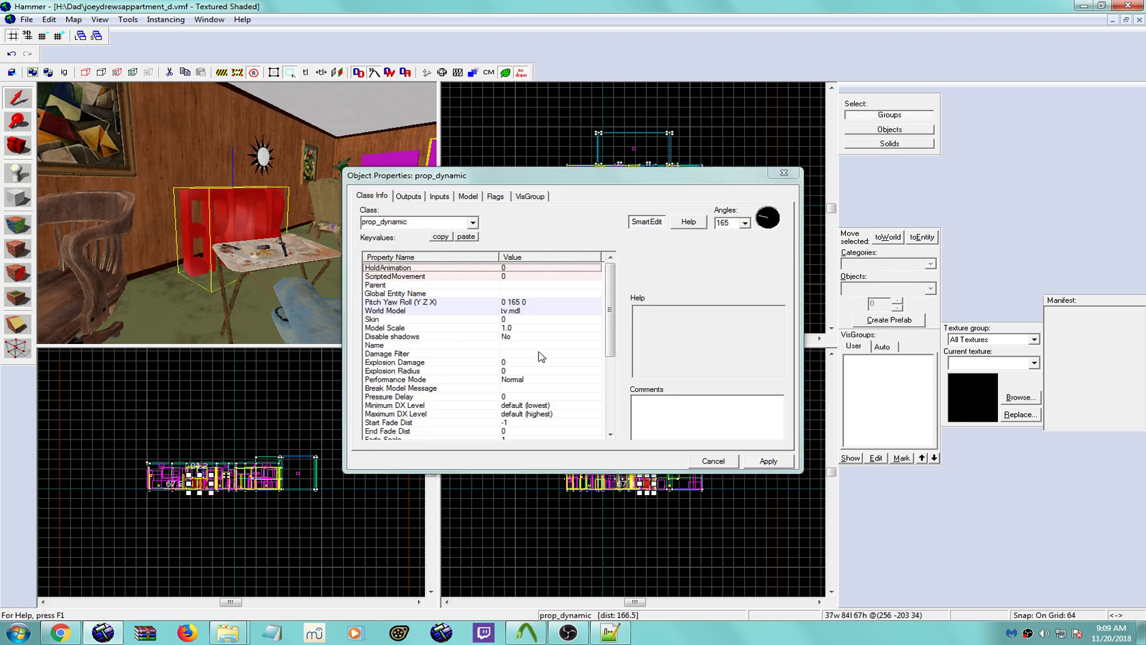
{"action": "left_click_drag", "start_coordinate": [615, 338], "coordinate": [618, 426]}
{"action": "scroll", "coordinate": [555, 358], "scroll_direction": "up", "scroll_amount": 4}
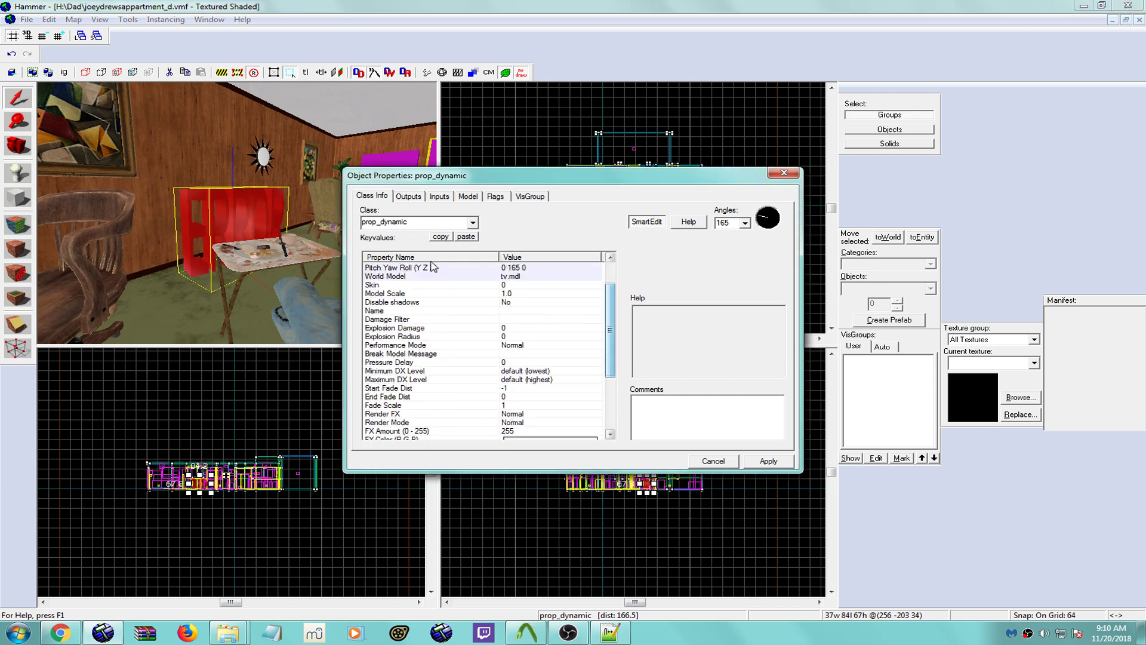
{"action": "left_click", "coordinate": [475, 225]}
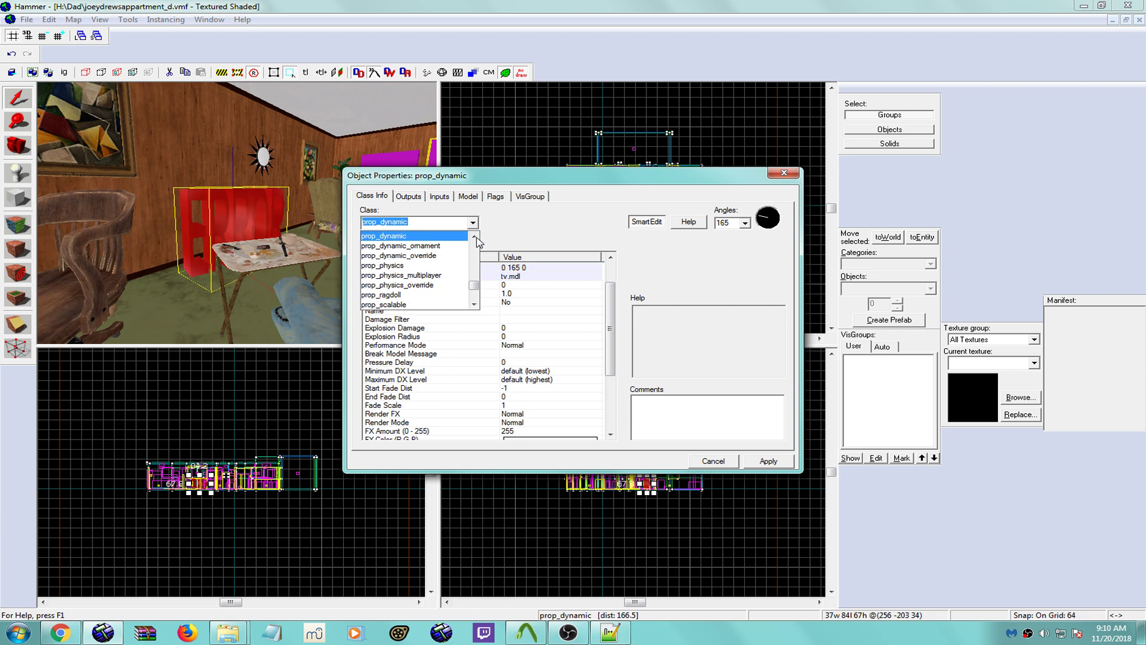
{"action": "left_click", "coordinate": [417, 266]}
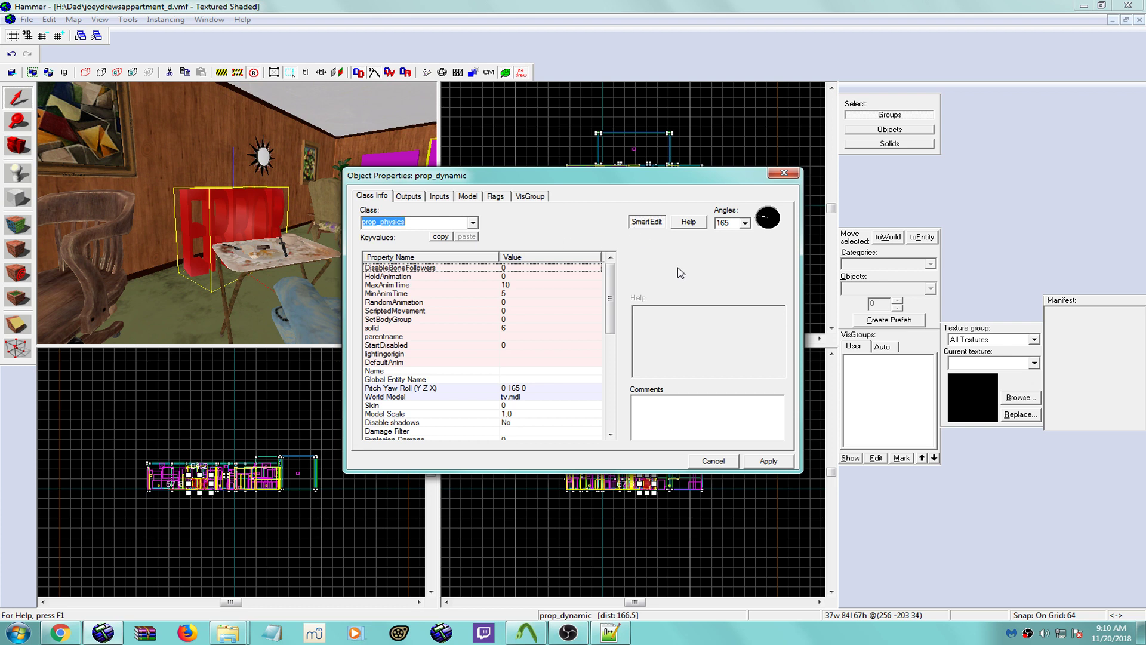
{"action": "left_click", "coordinate": [220, 226]}
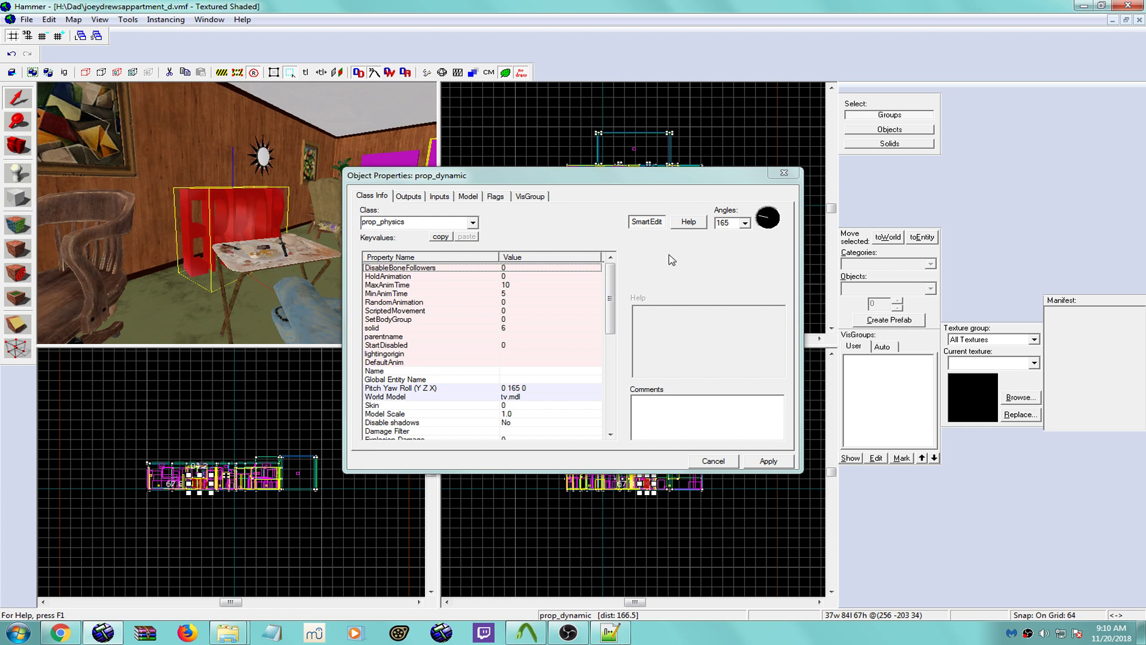
{"action": "left_click", "coordinate": [785, 176]}
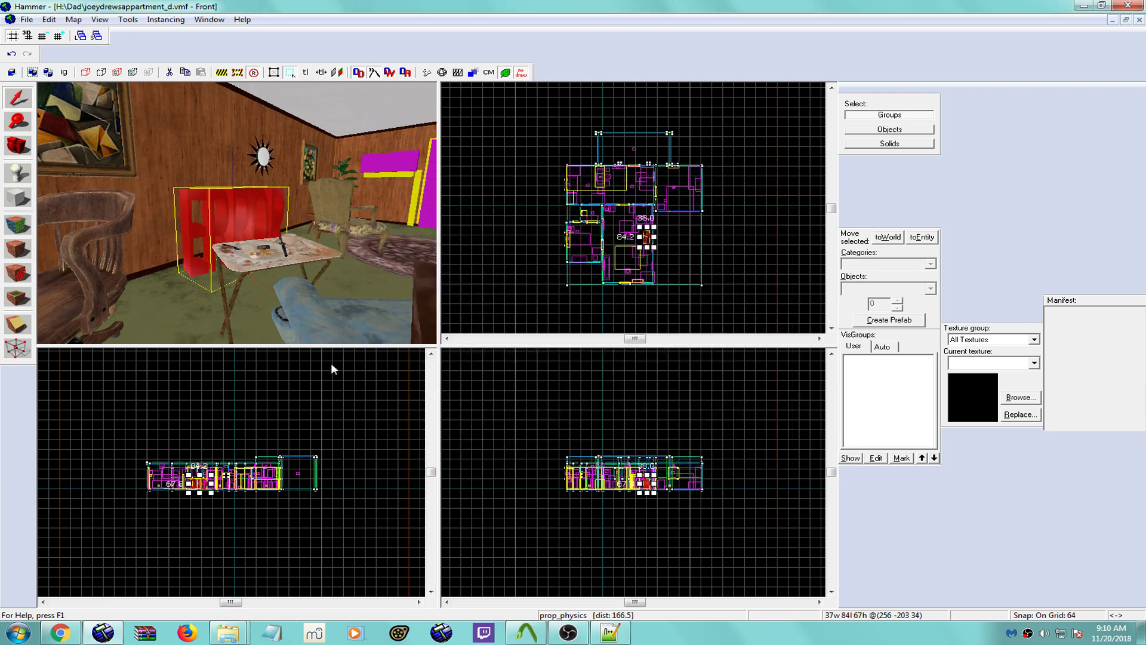
Step: In Garry's Mod, lift the TV with the physics gun and set it back down
{"action": "left_click", "coordinate": [573, 636]}
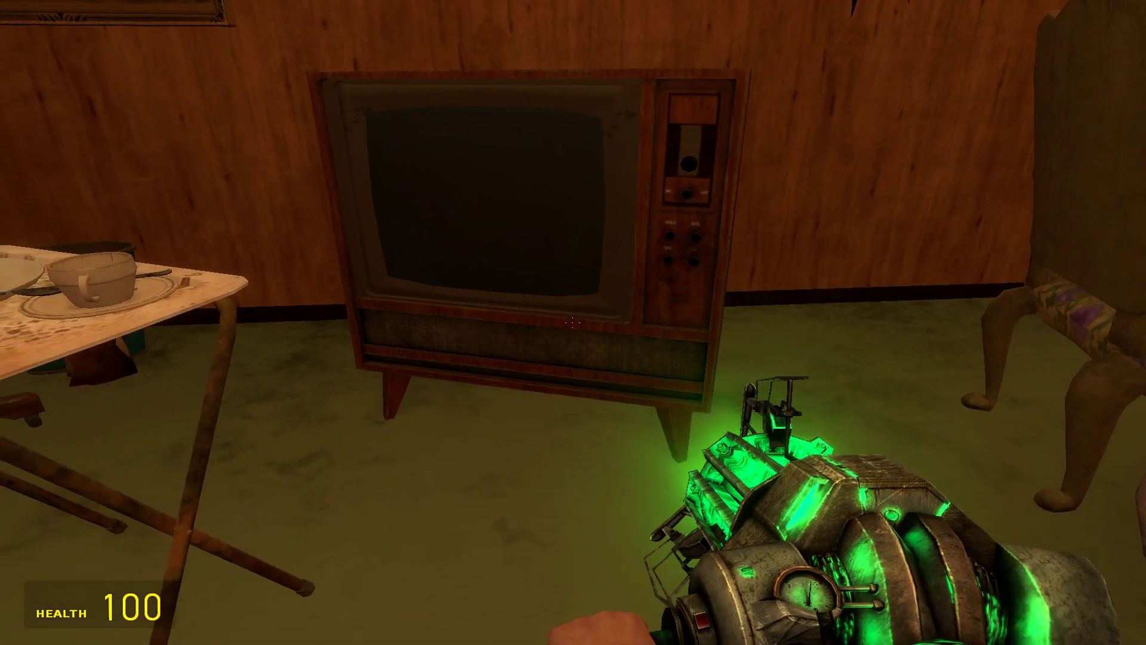
{"action": "left_click", "coordinate": [574, 322]}
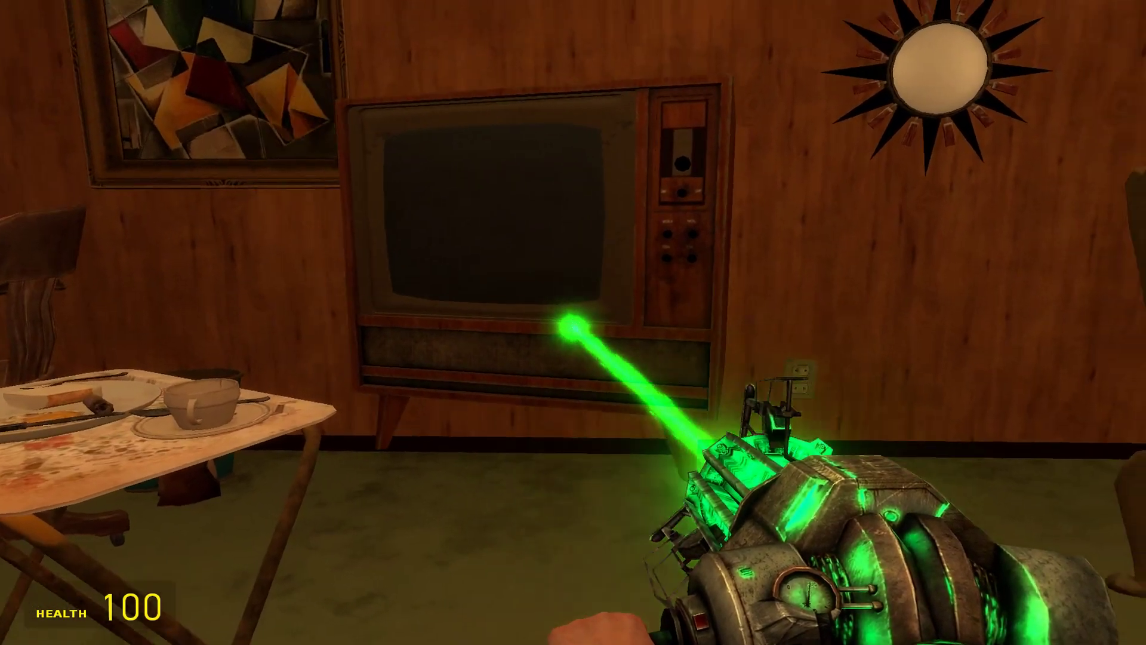
{"action": "left_click_drag", "start_coordinate": [573, 322], "coordinate": [573, 323]}
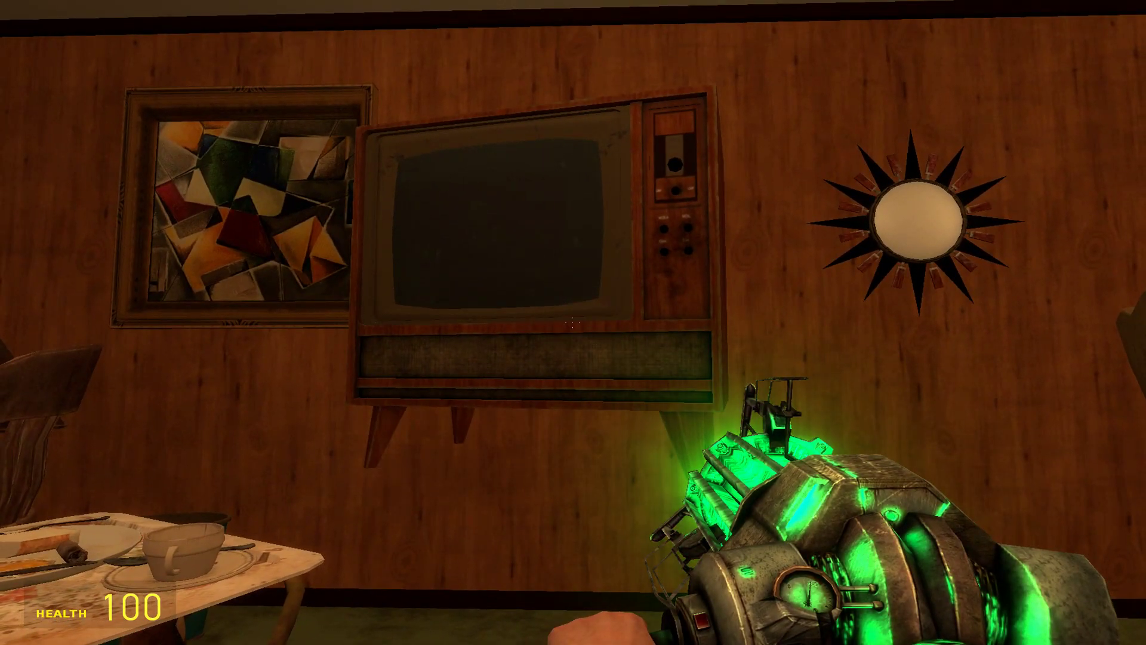
{"action": "left_click_drag", "start_coordinate": [573, 322], "coordinate": [573, 323]}
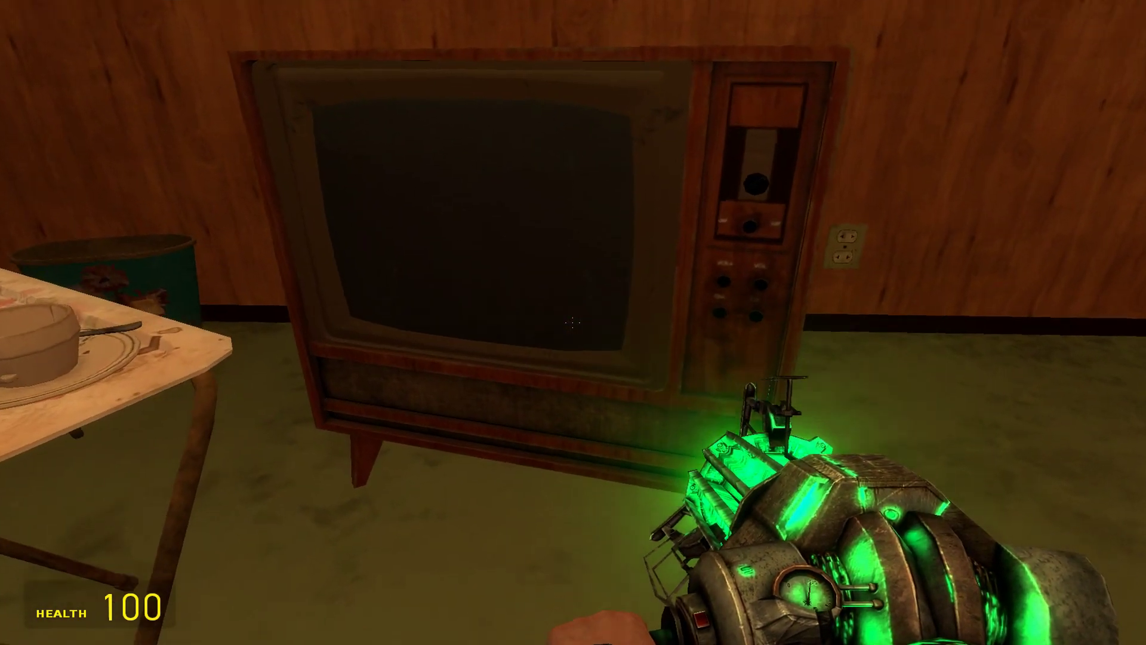
{"action": "left_click_drag", "start_coordinate": [573, 322], "coordinate": [573, 323]}
Step: Grab the wooden cabinet, step back from the TV to view the room, and open the spawn menu
{"action": "key", "text": "w"}
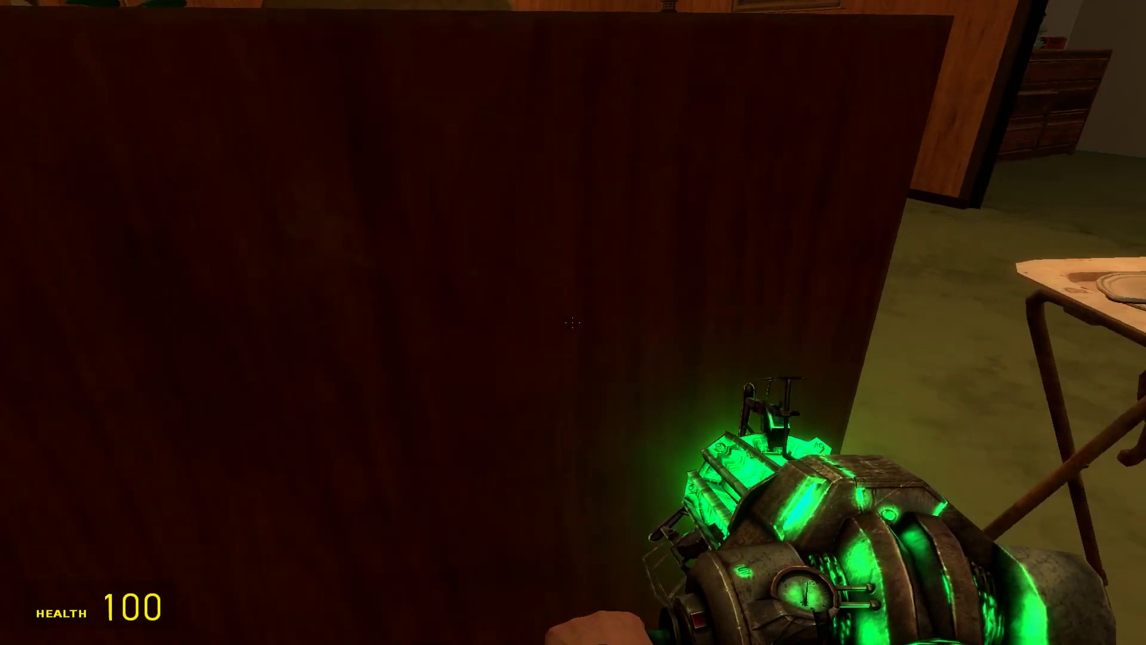
{"action": "left_click_drag", "start_coordinate": [573, 322], "coordinate": [573, 322]}
{"action": "key", "text": "w"}
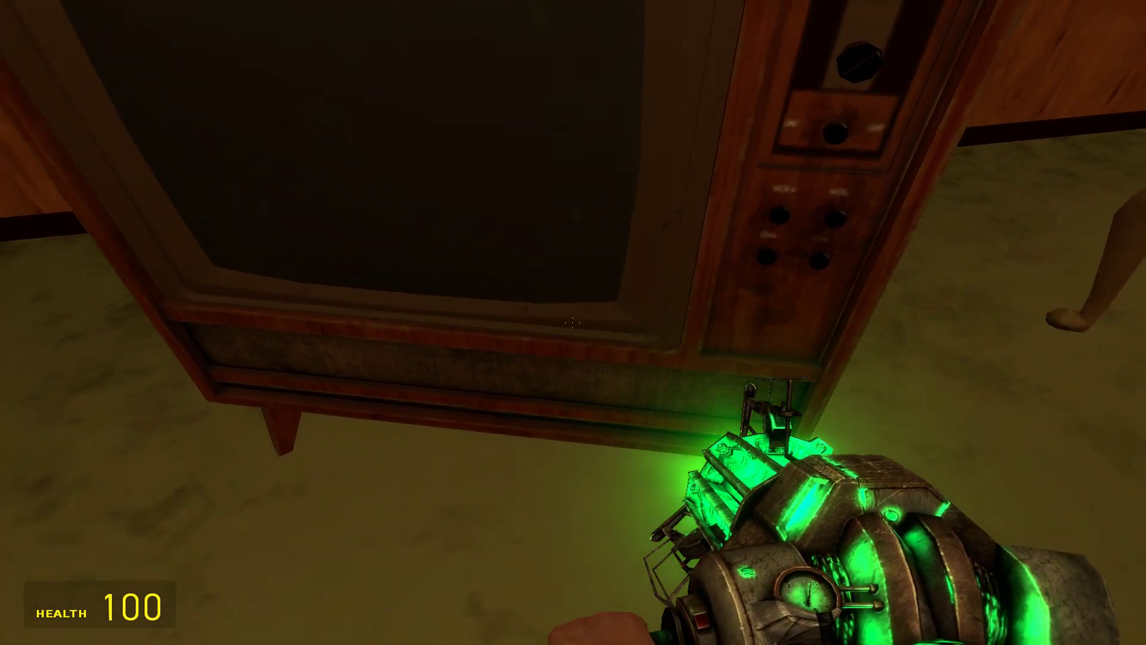
{"action": "key", "text": "s"}
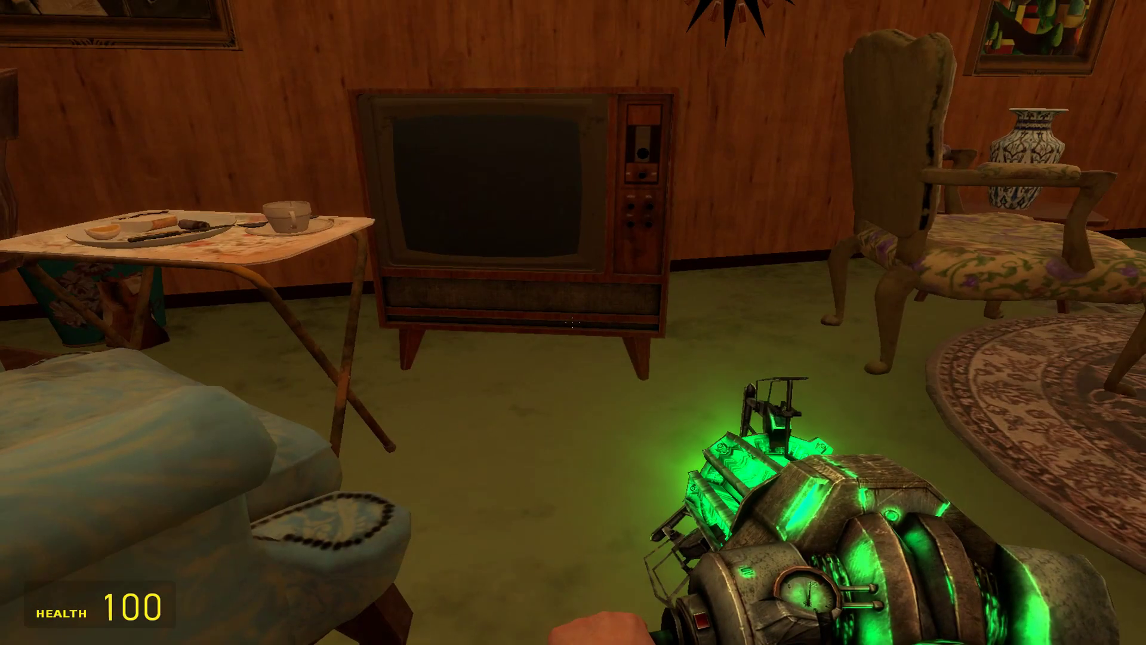
{"action": "key", "text": "q"}
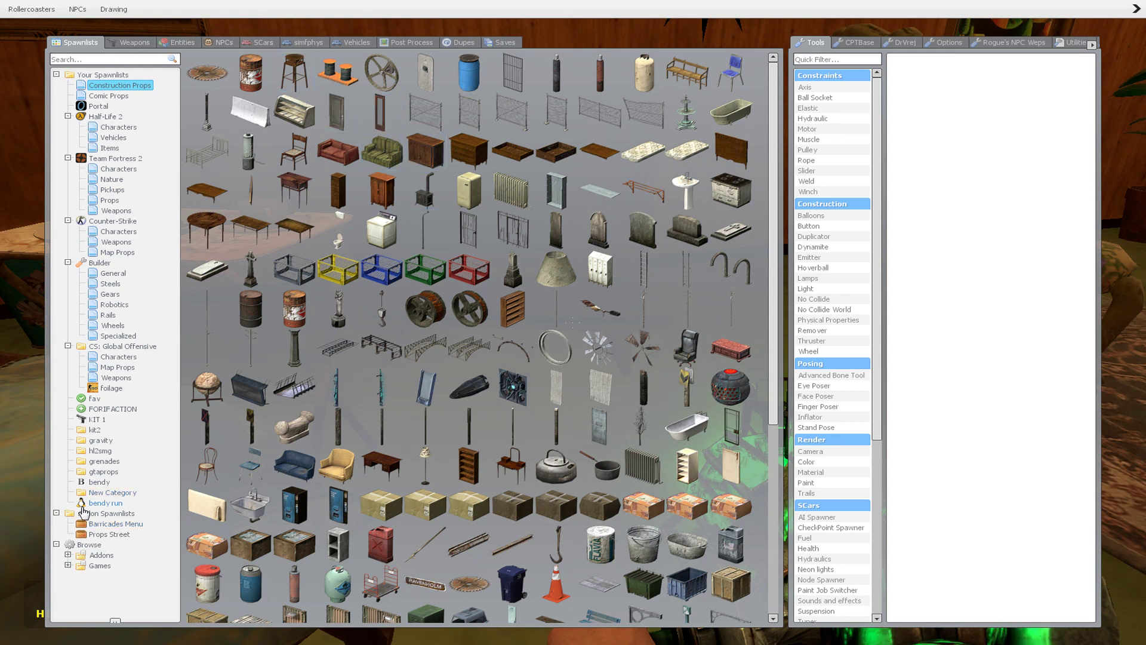
Step: Browse Games > All > minifigjoesfm > batim > ch5map > app props and spawn the TV
{"action": "left_click", "coordinate": [68, 566]}
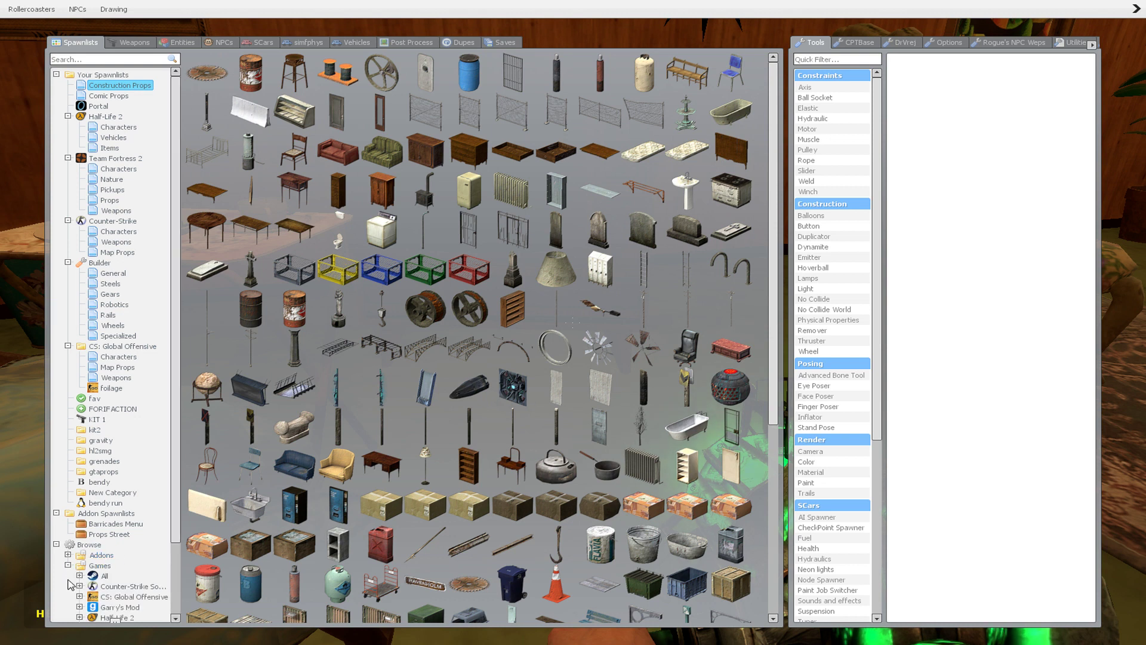
{"action": "left_click", "coordinate": [96, 574]}
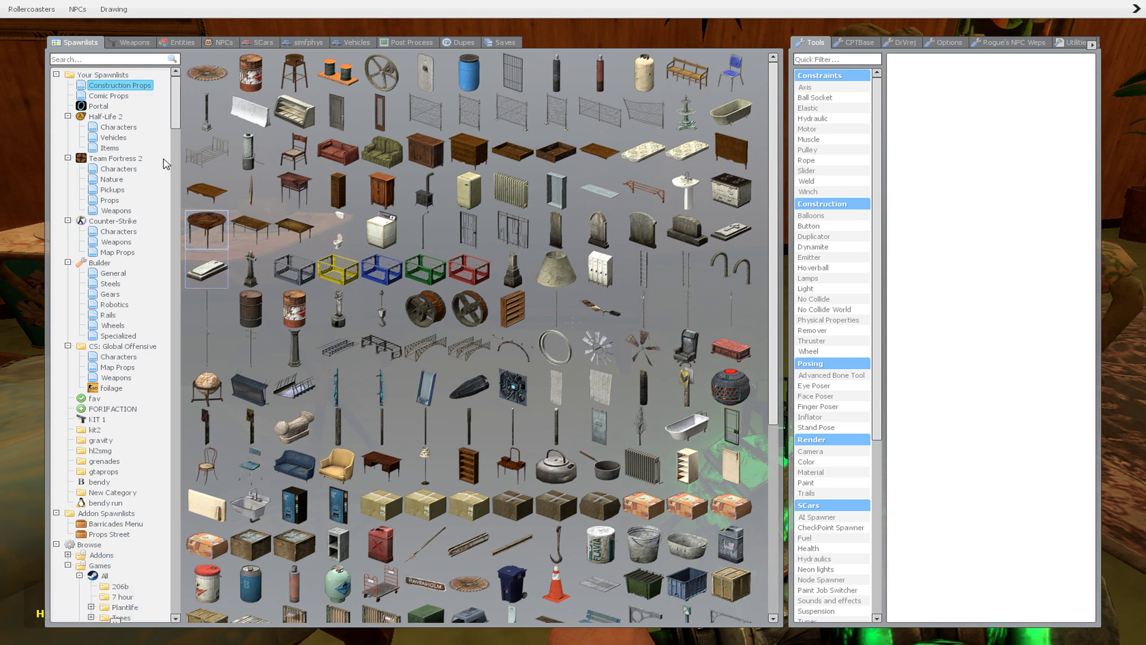
{"action": "scroll", "coordinate": [159, 213], "scroll_direction": "down", "scroll_amount": 10}
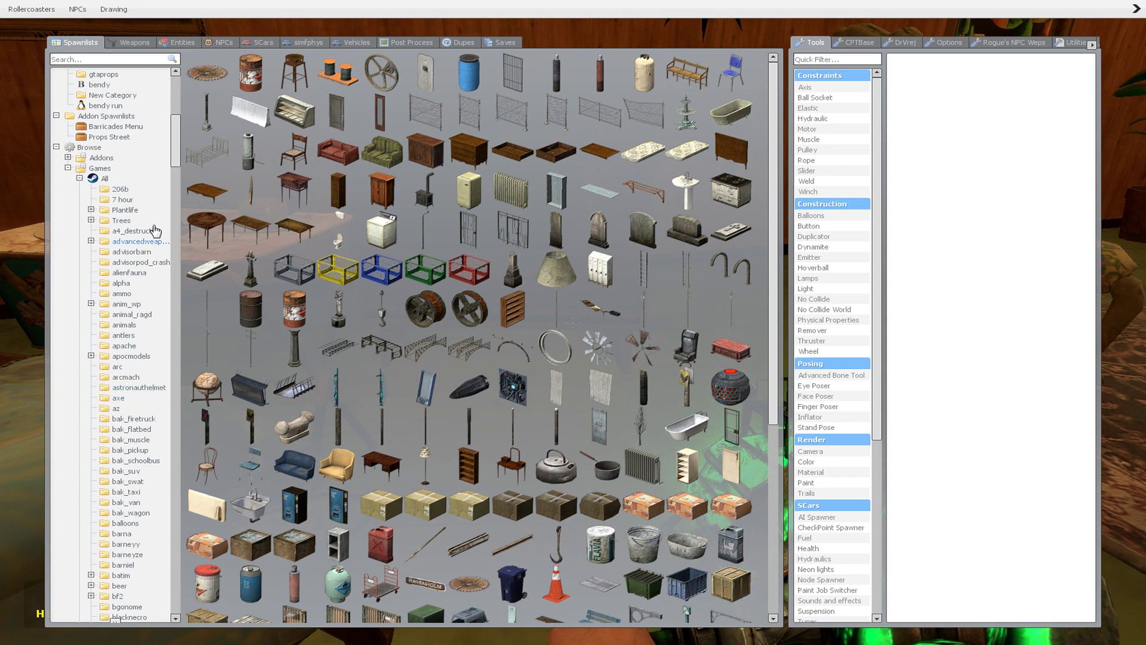
{"action": "left_click_drag", "start_coordinate": [175, 160], "coordinate": [176, 241]}
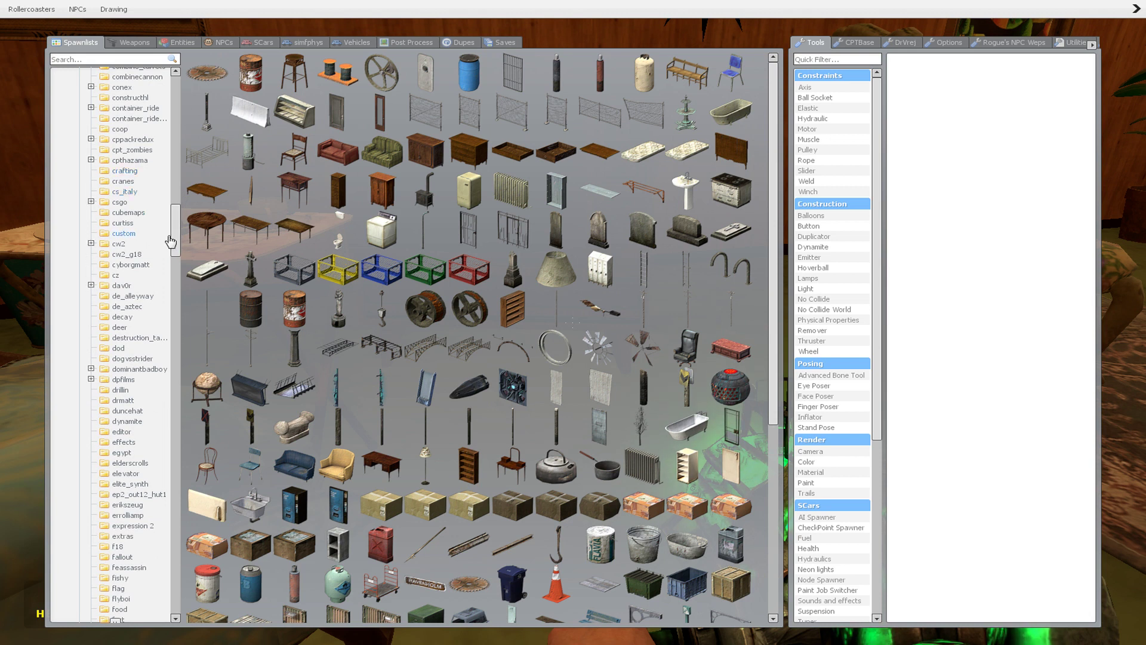
{"action": "left_click_drag", "start_coordinate": [170, 241], "coordinate": [168, 360]}
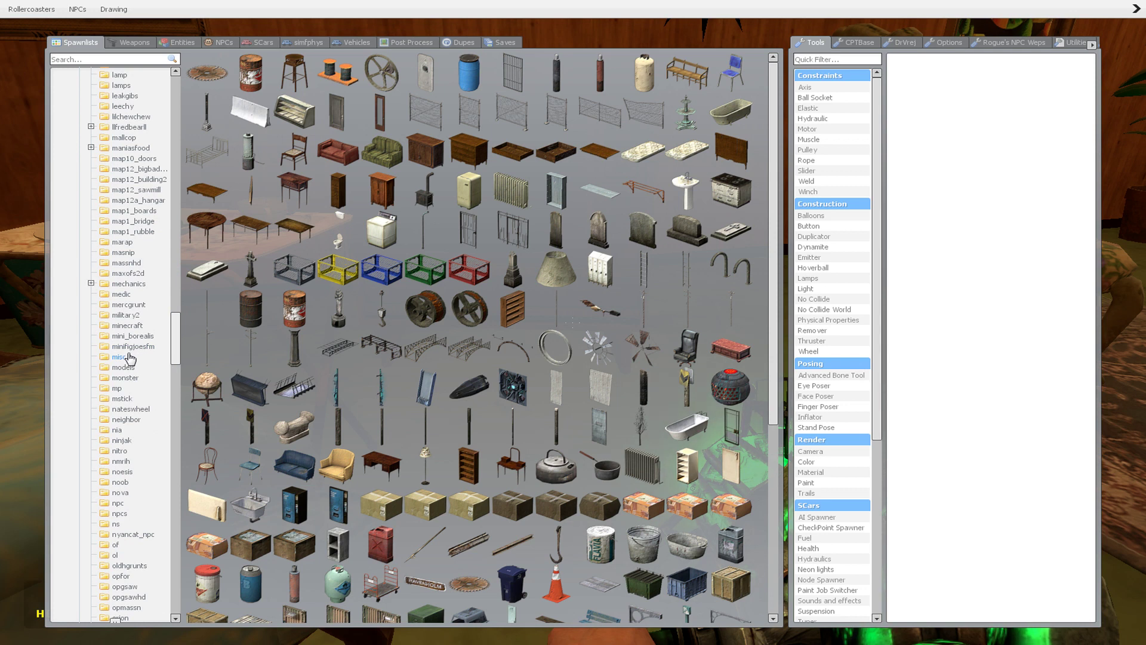
{"action": "left_click", "coordinate": [91, 346]}
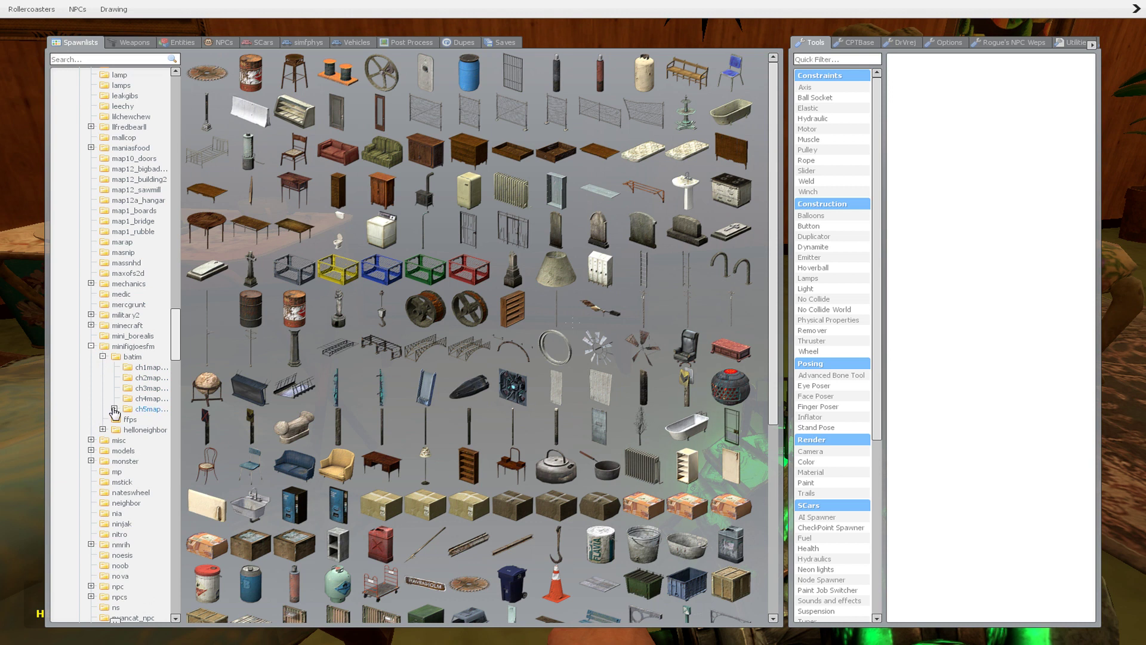
{"action": "left_click", "coordinate": [114, 409]}
{"action": "left_click", "coordinate": [153, 420]}
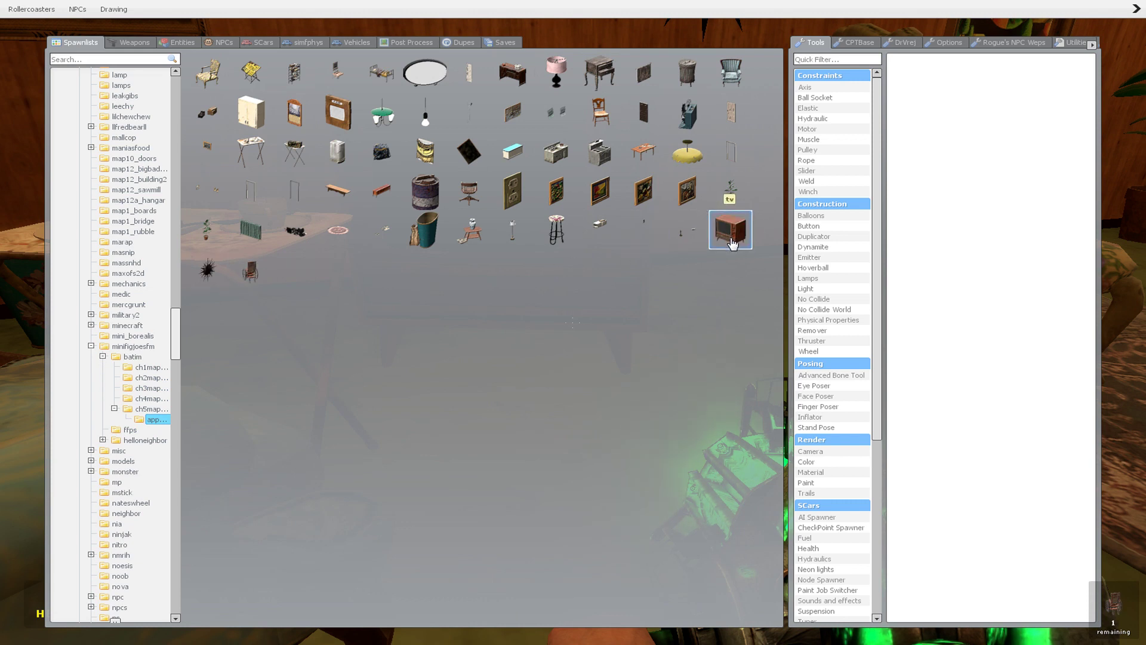
{"action": "left_click", "coordinate": [734, 241]}
Step: Carry the newly spawned TV with the physics gun, turning it upright while backing away
{"action": "left_click_drag", "start_coordinate": [573, 322], "coordinate": [573, 322]}
{"action": "key", "text": "w"}
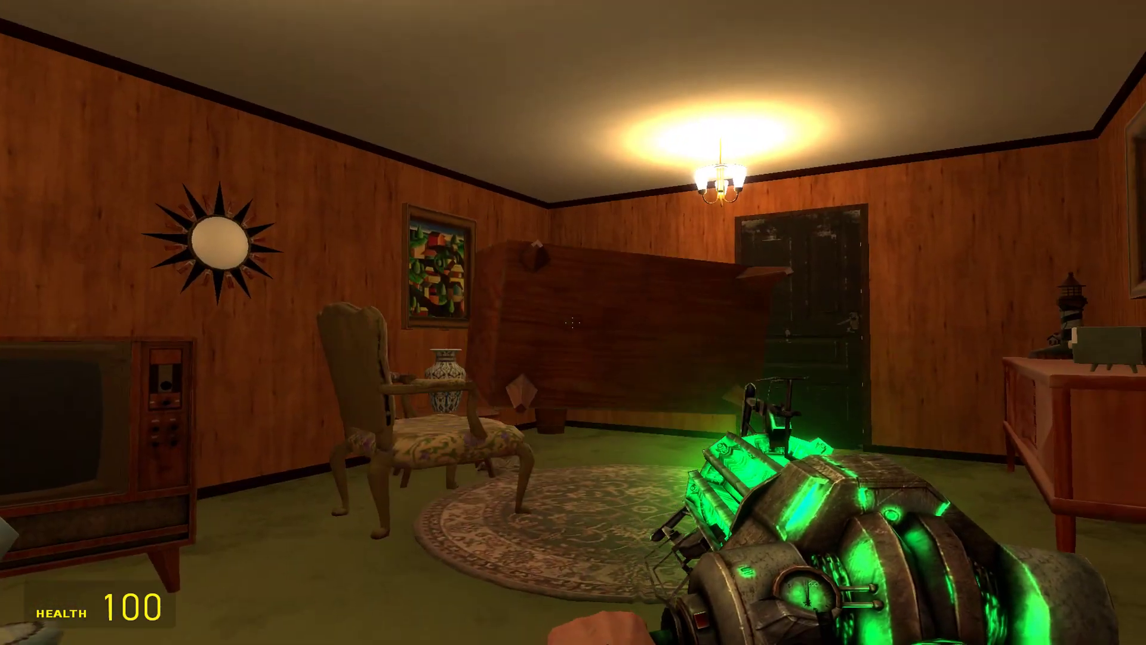
{"action": "key", "text": "s"}
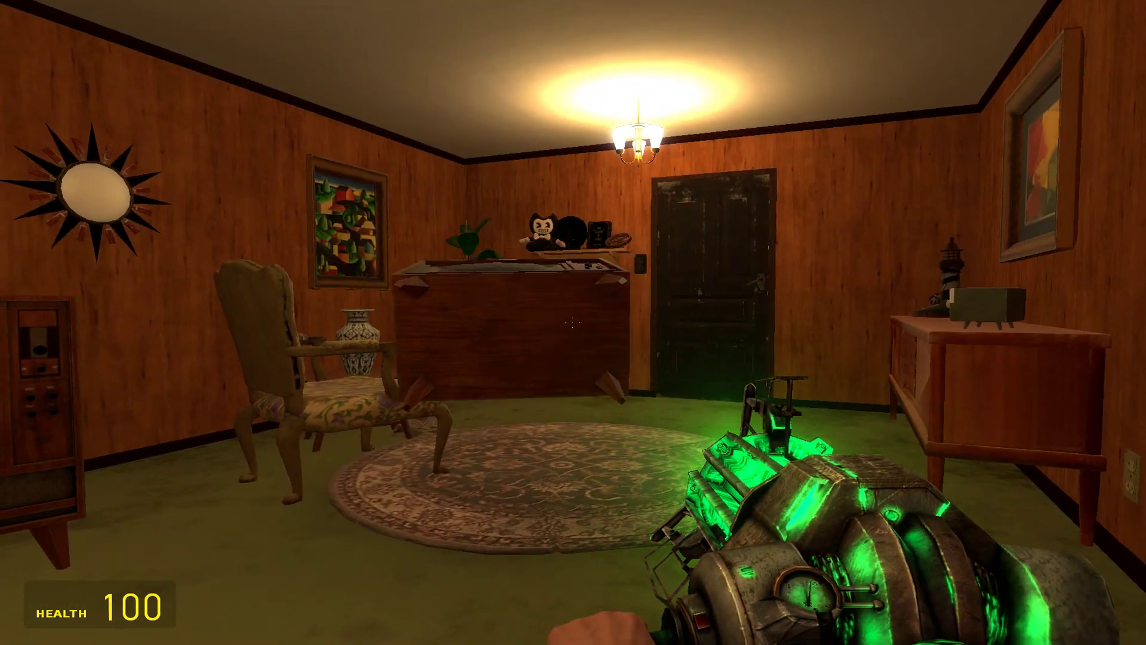
{"action": "left_click_drag", "start_coordinate": [573, 322], "coordinate": [573, 323]}
{"action": "key", "text": "s"}
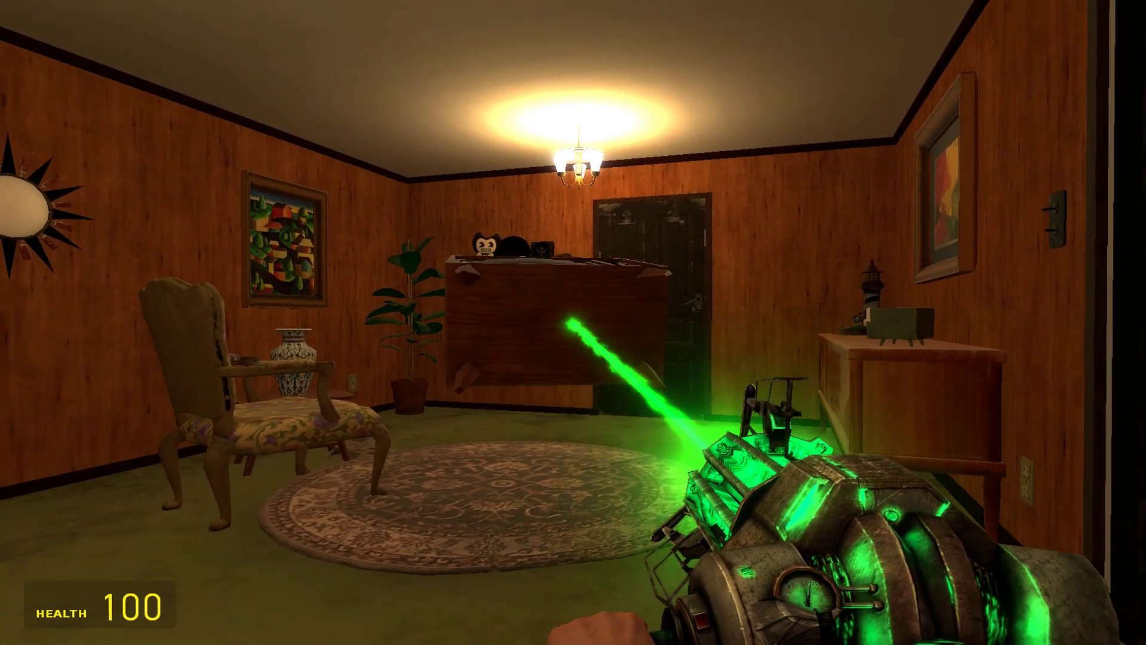
{"action": "left_click_drag", "start_coordinate": [573, 322], "coordinate": [574, 322]}
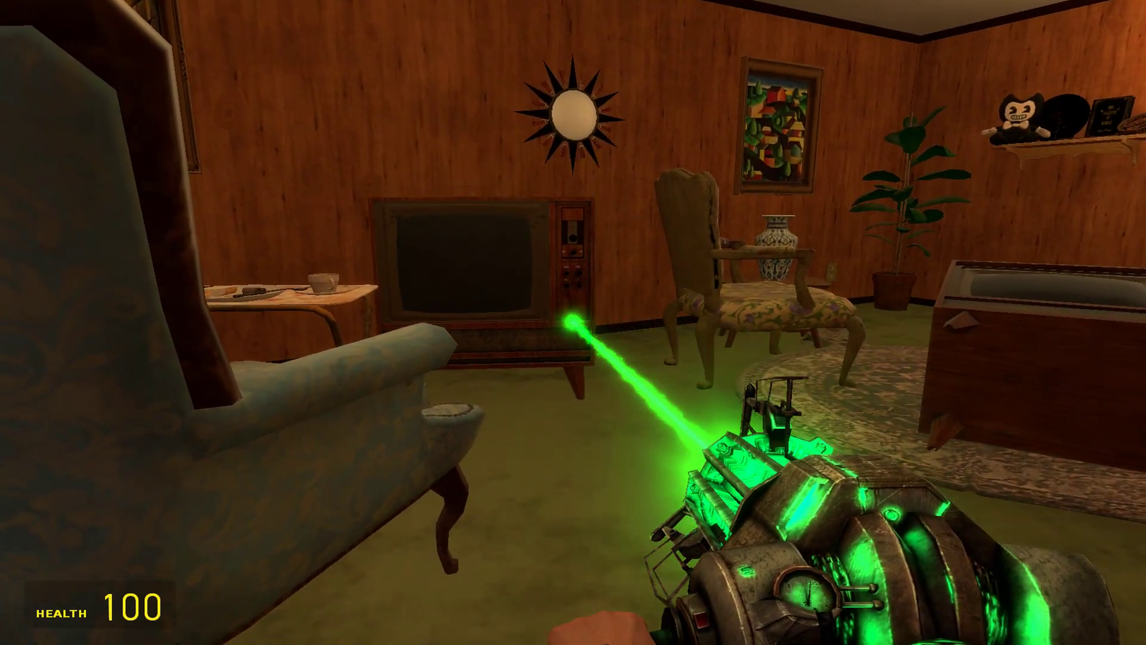
Step: Move the TV onto the rug in the middle of the room and reopen the spawn menu
{"action": "key", "text": "d"}
{"action": "key", "text": "a"}
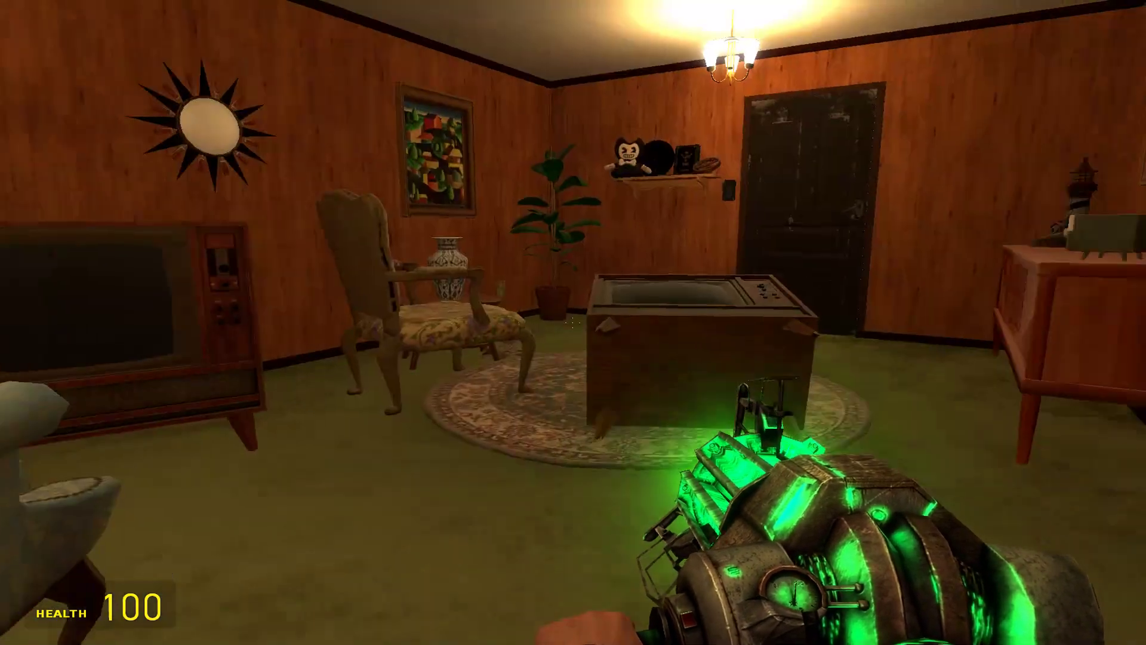
{"action": "left_click_drag", "start_coordinate": [573, 322], "coordinate": [573, 322]}
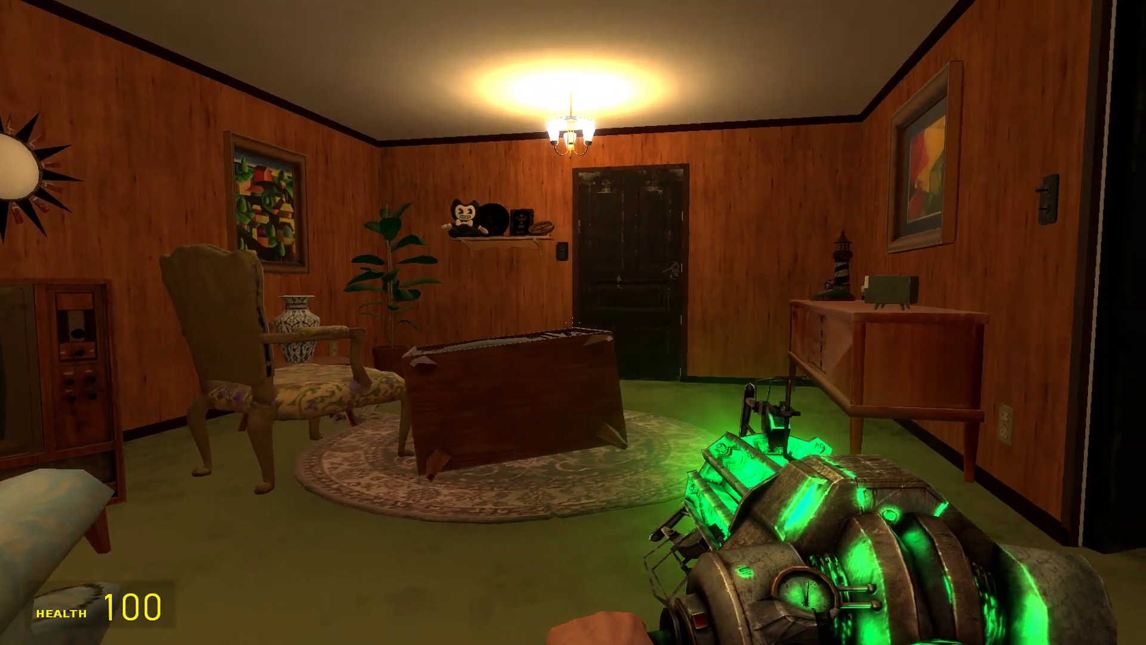
{"action": "key", "text": "s"}
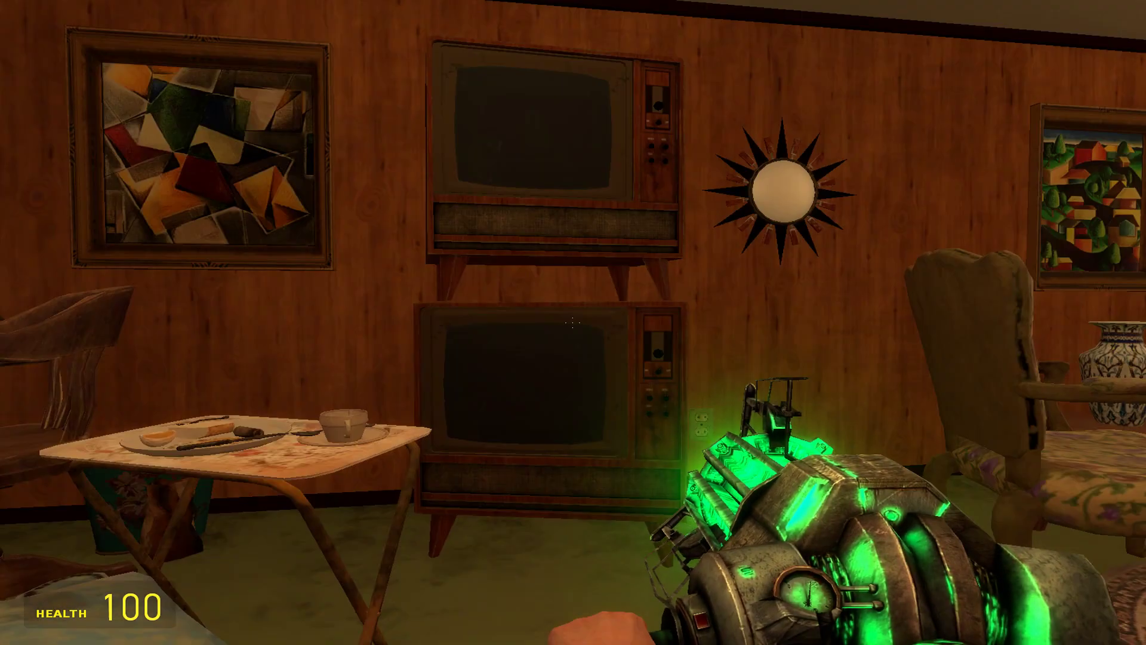
{"action": "key", "text": "q"}
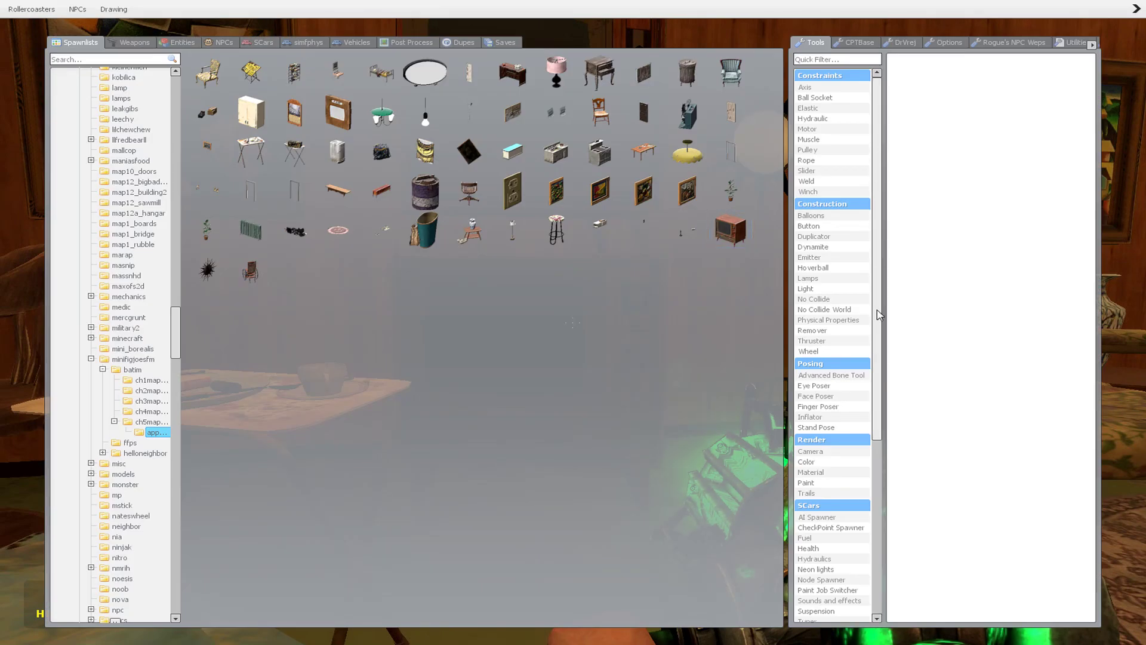
{"action": "left_click_drag", "start_coordinate": [879, 409], "coordinate": [886, 434]}
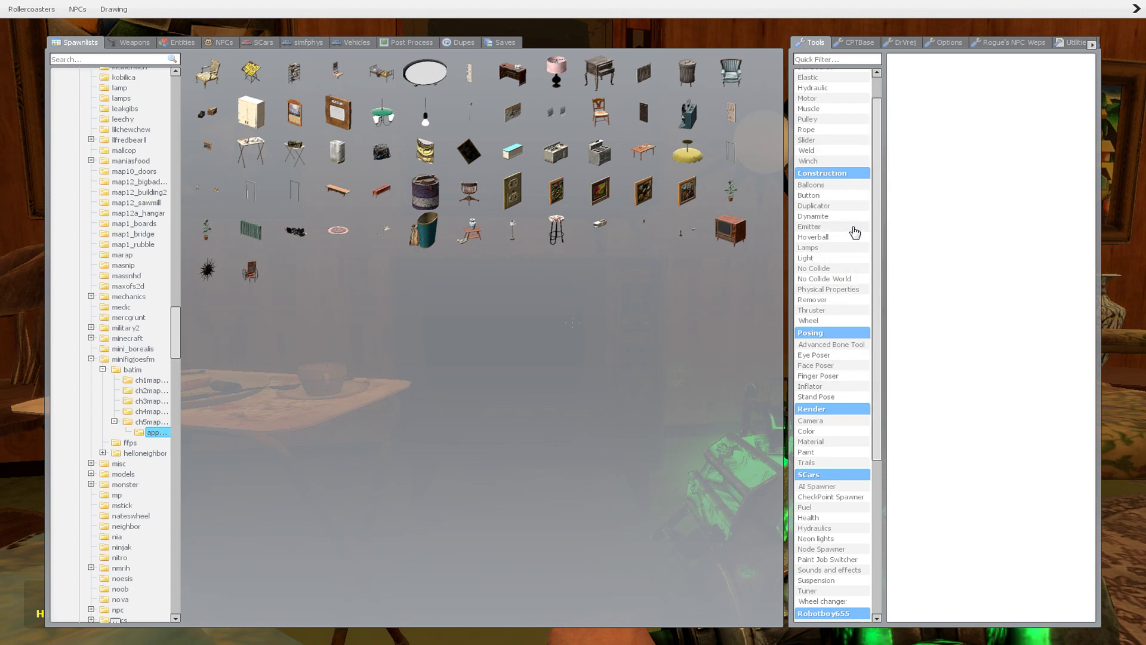
{"action": "scroll", "coordinate": [878, 382], "scroll_direction": "up", "scroll_amount": 1}
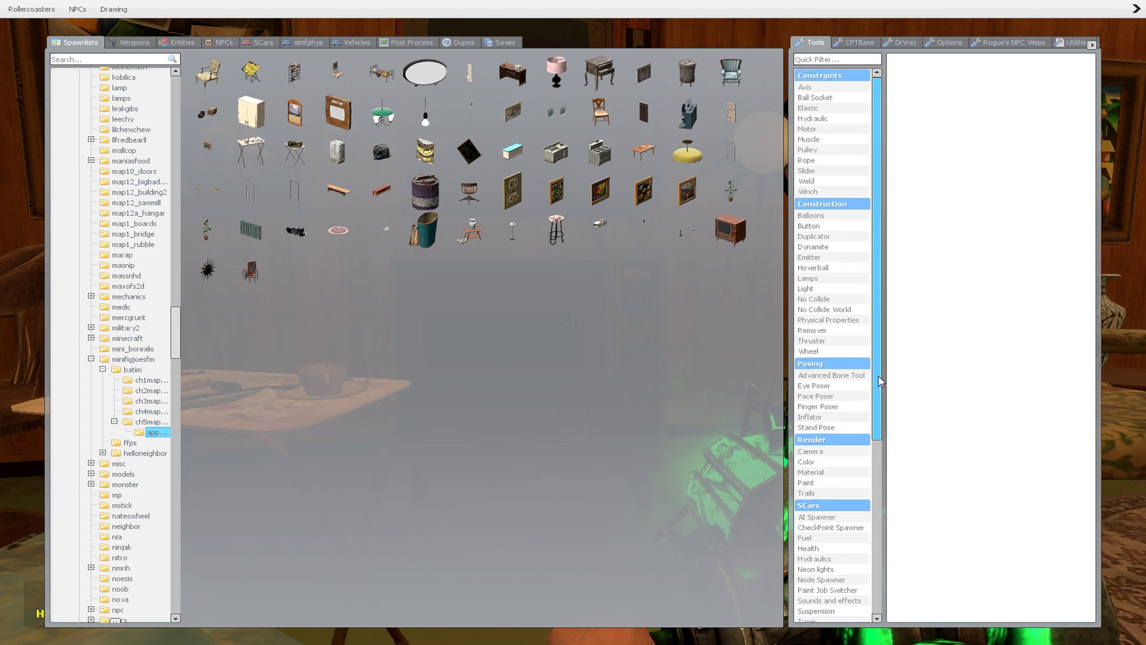
{"action": "left_click", "coordinate": [826, 333]}
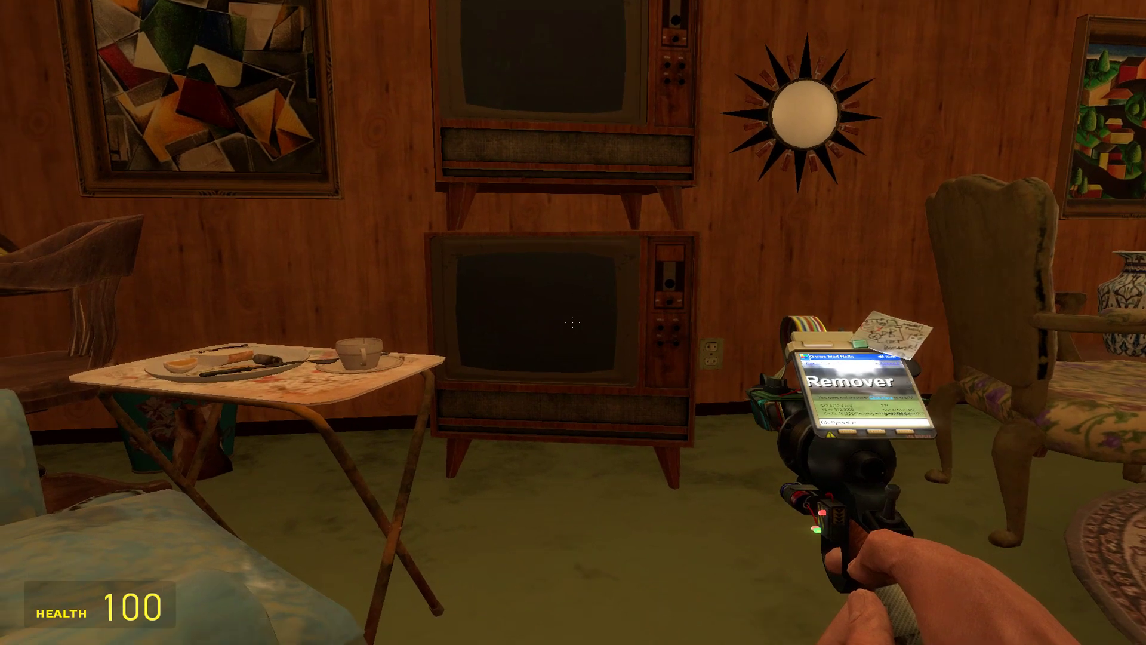
Step: Remove the lower of the two stacked TVs so the upper one falls
{"action": "left_click", "coordinate": [573, 323]}
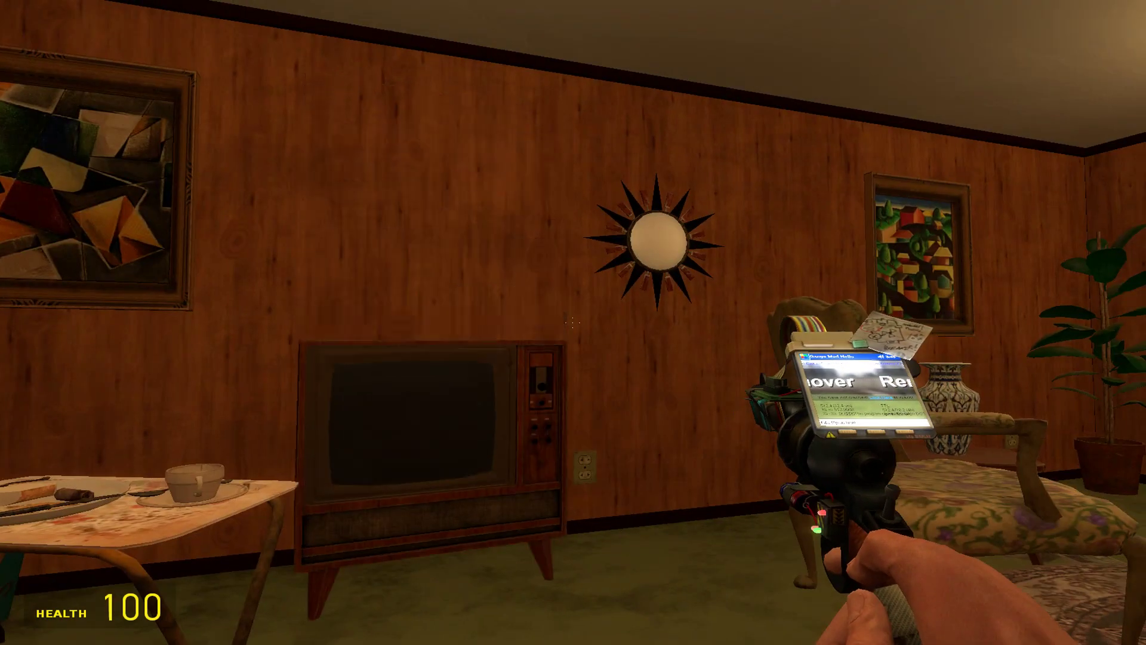
{"action": "key", "text": "w"}
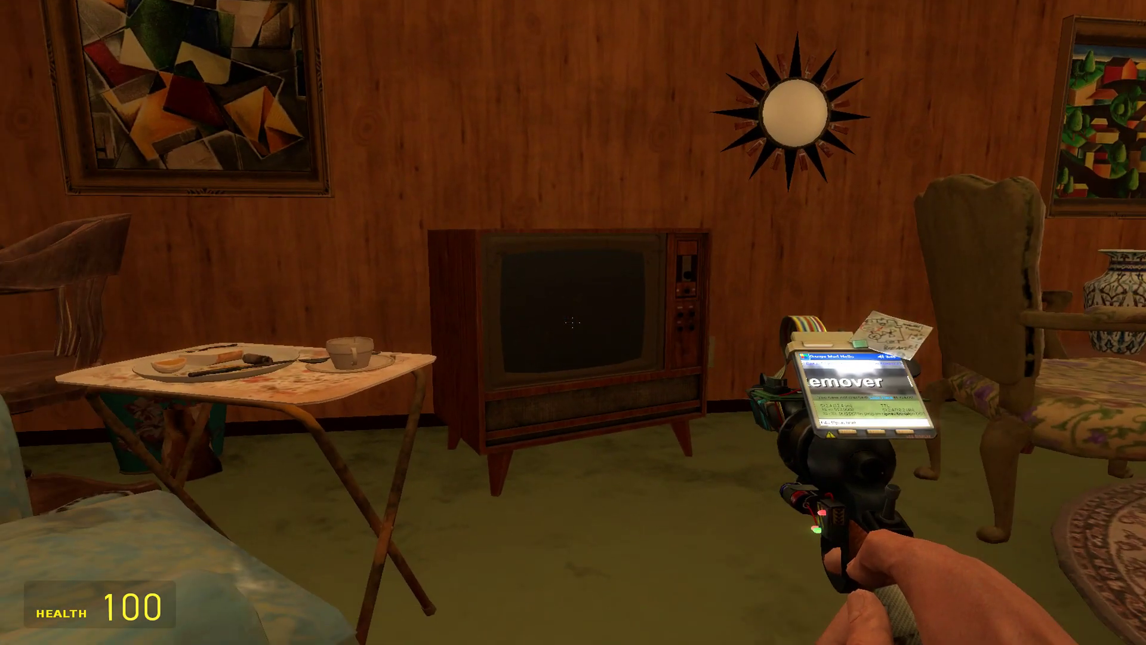
{"action": "key", "text": "q"}
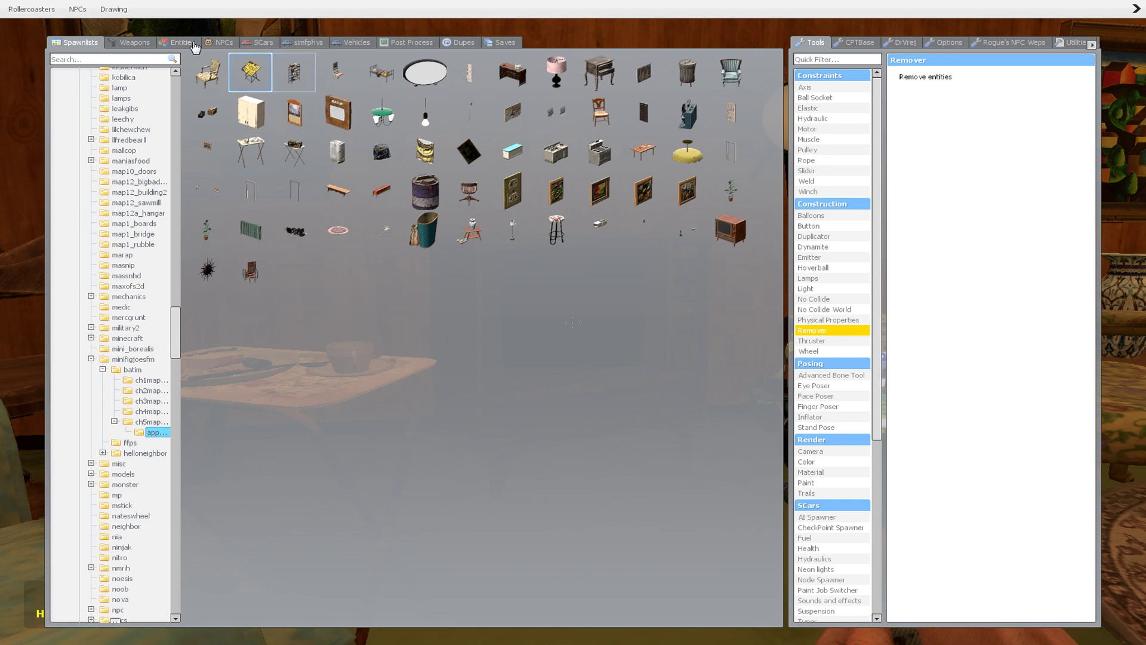
Step: Equip the Anvil weapon and smash the fallen TV repeatedly into debris
{"action": "left_click", "coordinate": [137, 49]}
{"action": "left_click", "coordinate": [257, 150]}
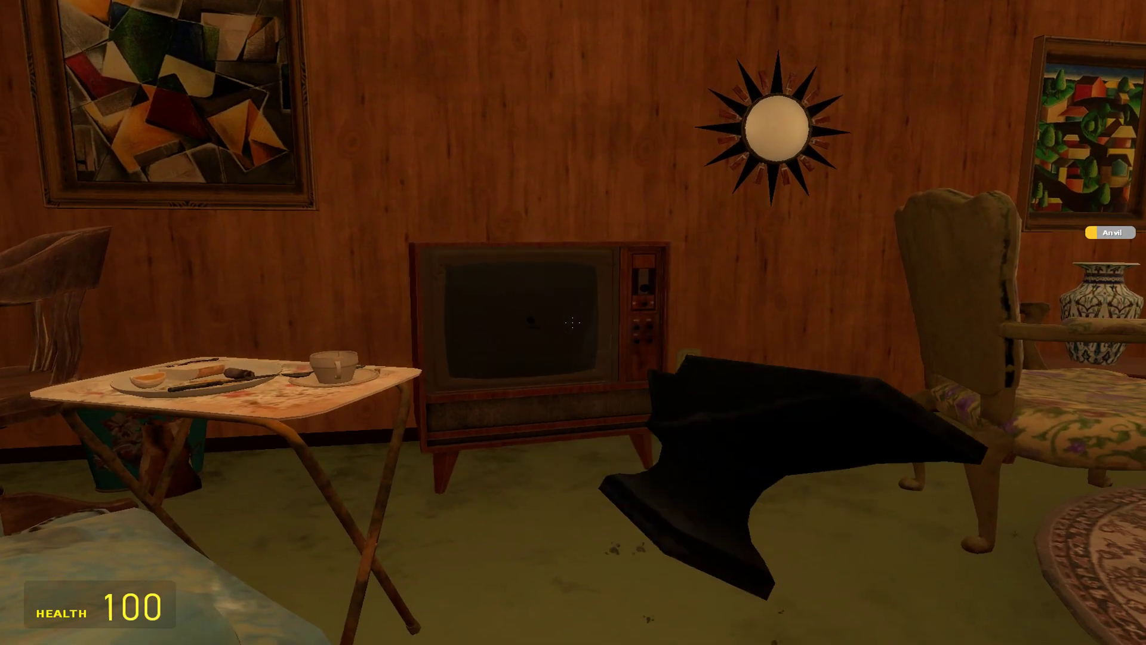
{"action": "left_click", "coordinate": [572, 323]}
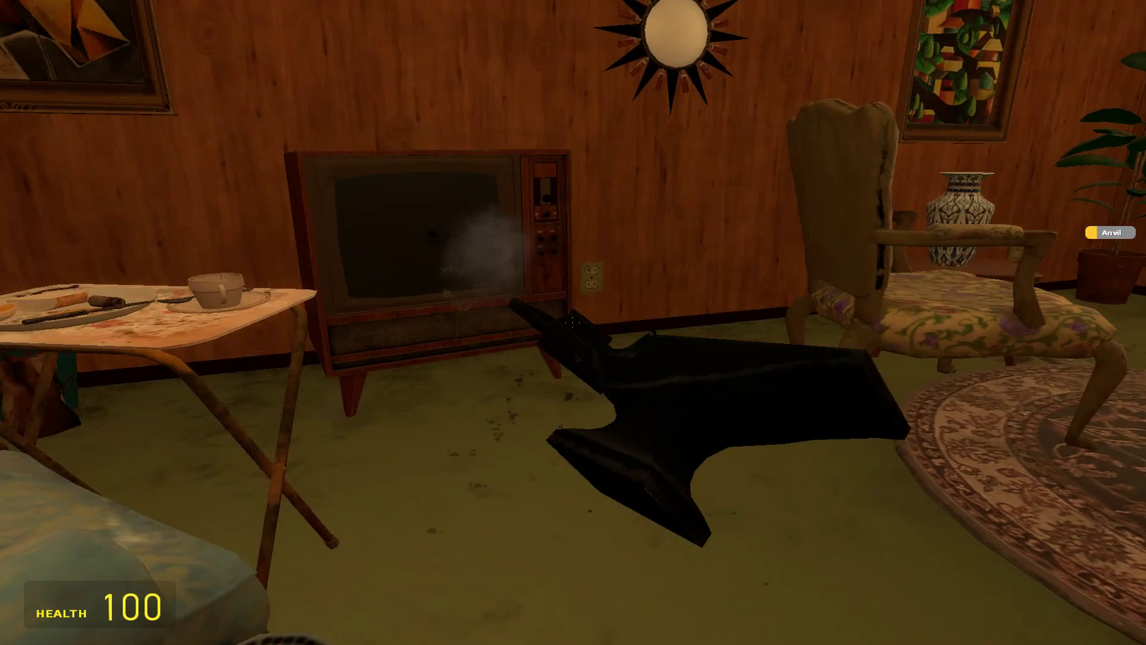
{"action": "key", "text": "s"}
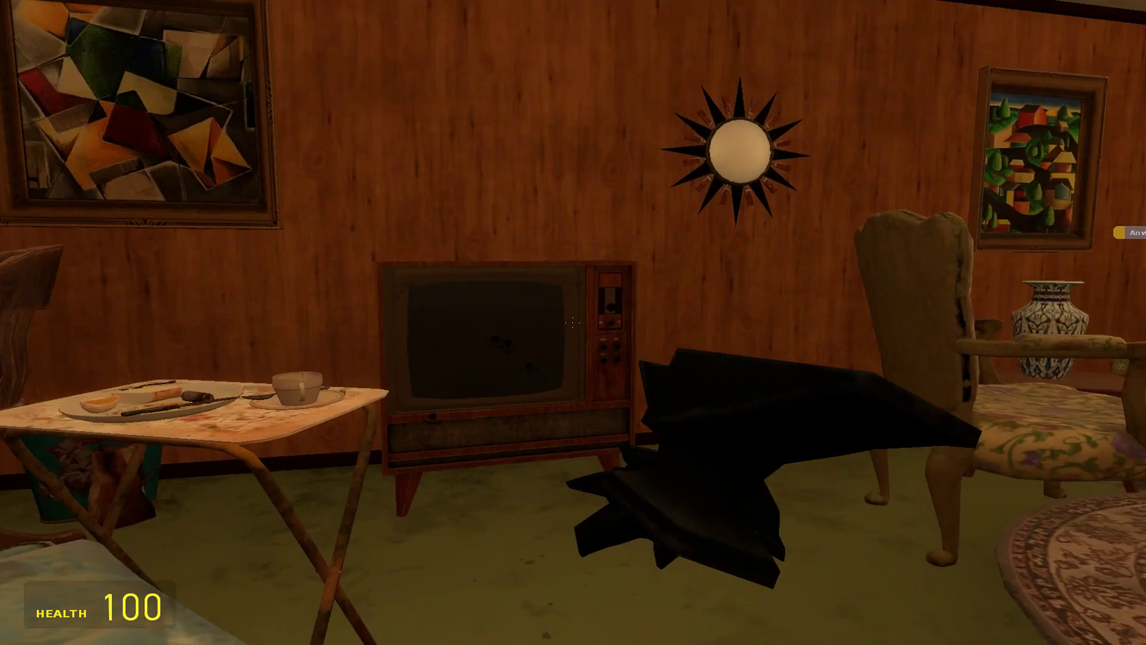
{"action": "left_click", "coordinate": [572, 322]}
{"action": "left_click", "coordinate": [572, 322]}
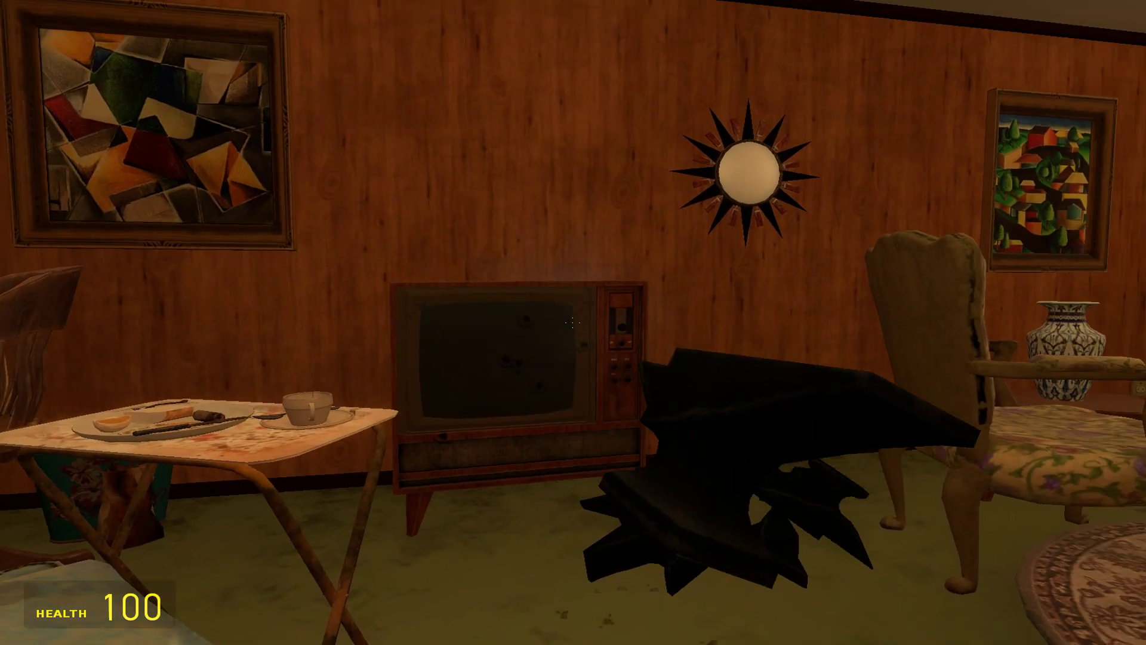
{"action": "key", "text": "w"}
{"action": "left_click", "coordinate": [572, 323]}
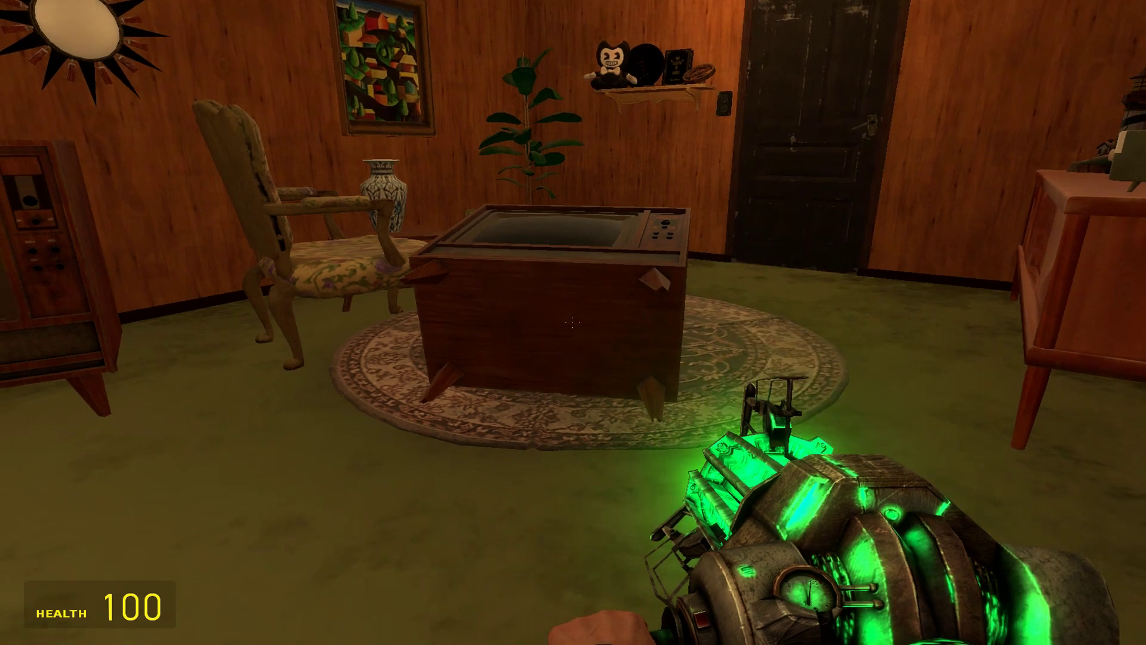
Step: Grab the TV on the rug with the physics gun and lift it twice to test its physics
{"action": "left_click_drag", "start_coordinate": [573, 322], "coordinate": [573, 322]}
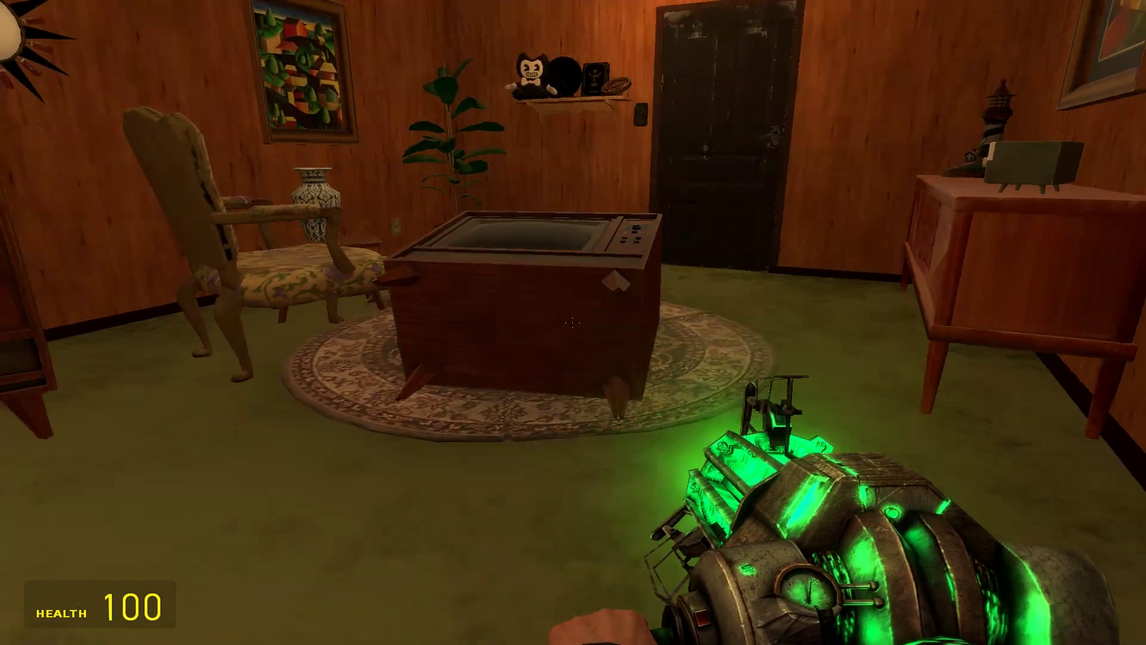
{"action": "left_click_drag", "start_coordinate": [573, 323], "coordinate": [573, 322]}
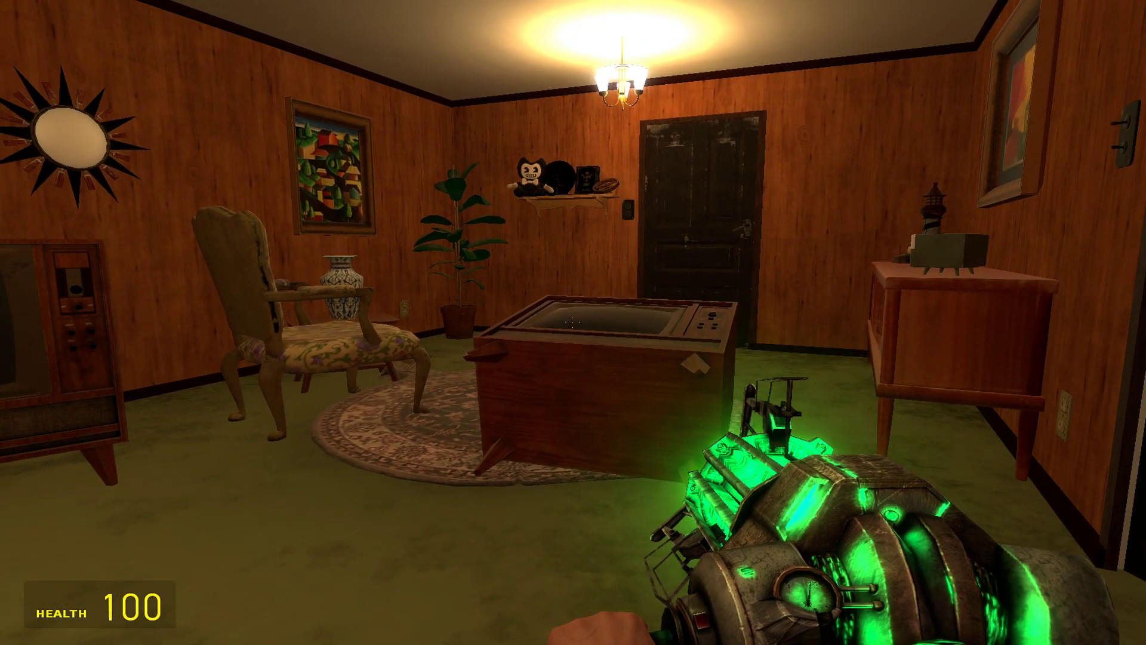